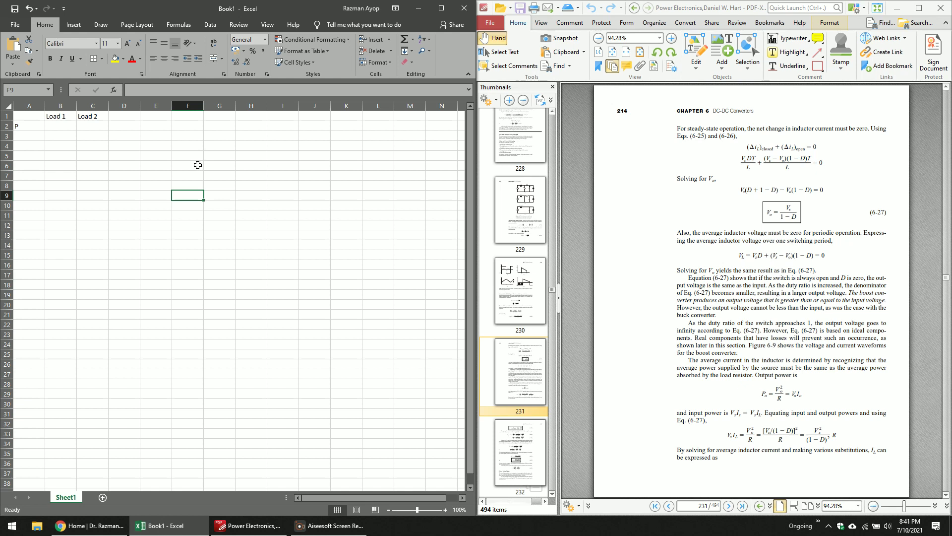
Enter the headings Load 1 in B1 and Load 2 in C1, and the P label in A2.
click(197, 164)
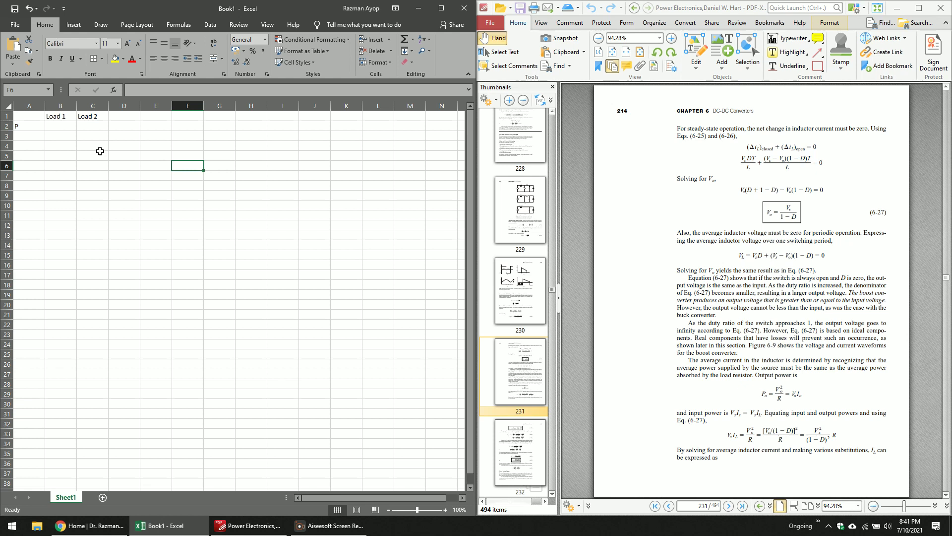
Enter P = 10 for Load 1 in B2 and Load 2 in C2.
click(57, 125)
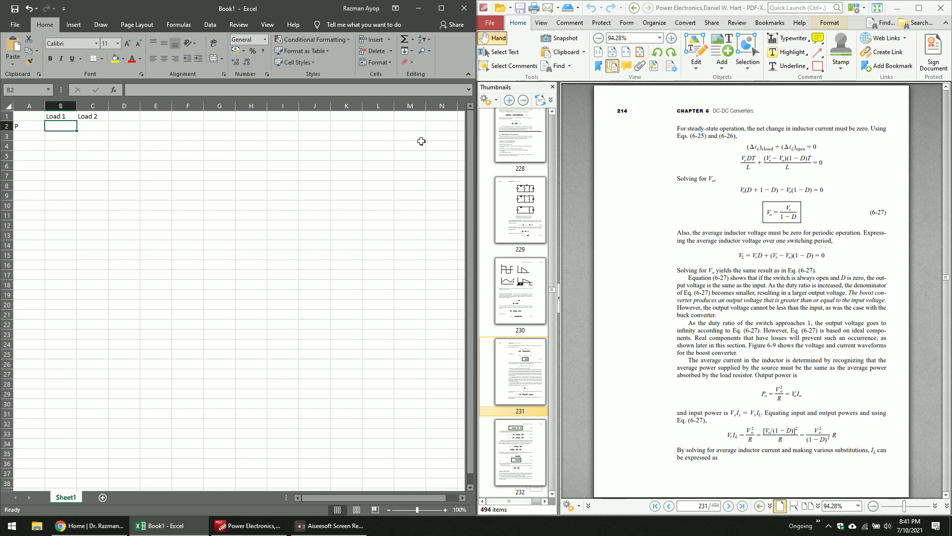
text(10)
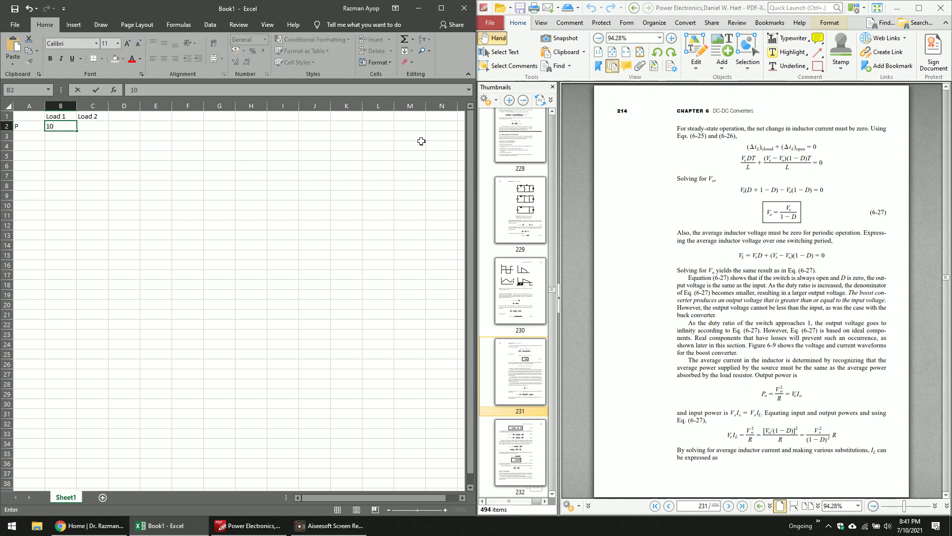
key(Tab)
text(10)
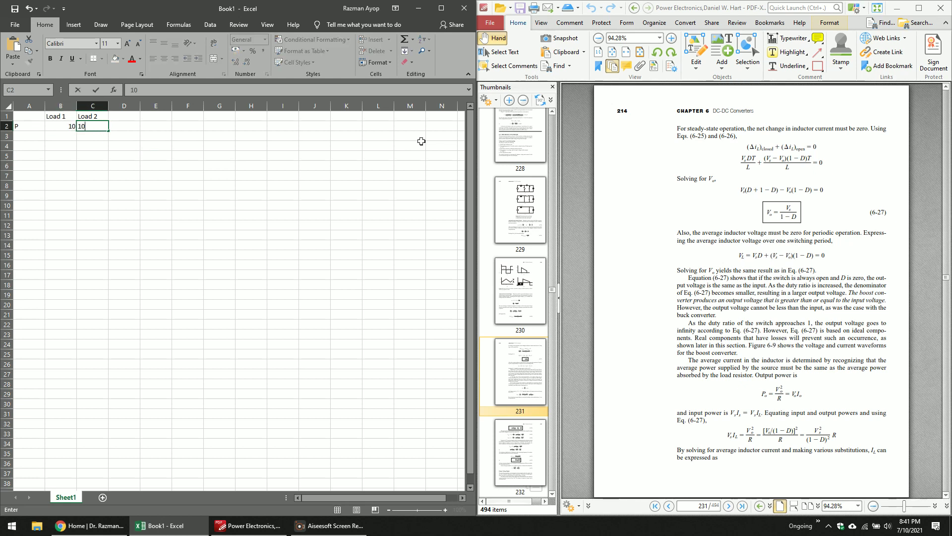
key(Return)
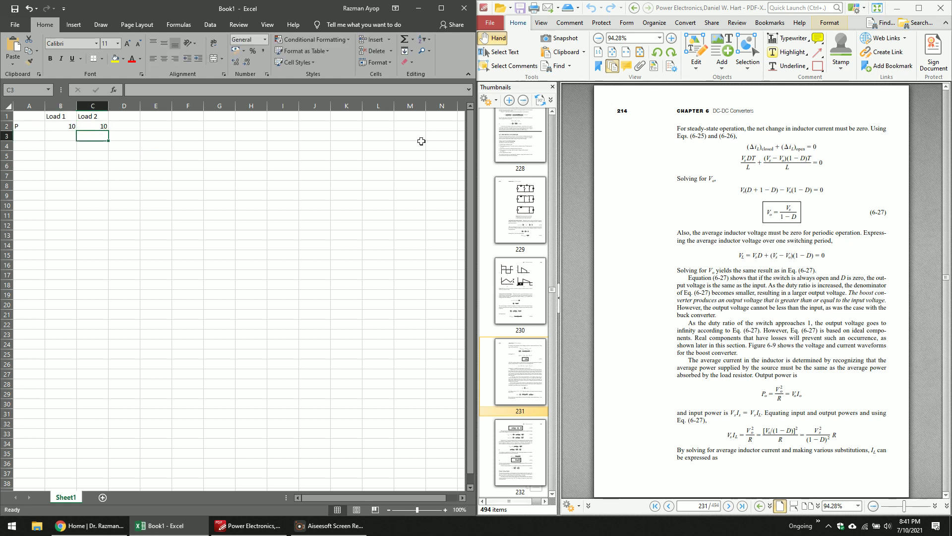
Add the R row label in A3.
key(Left)
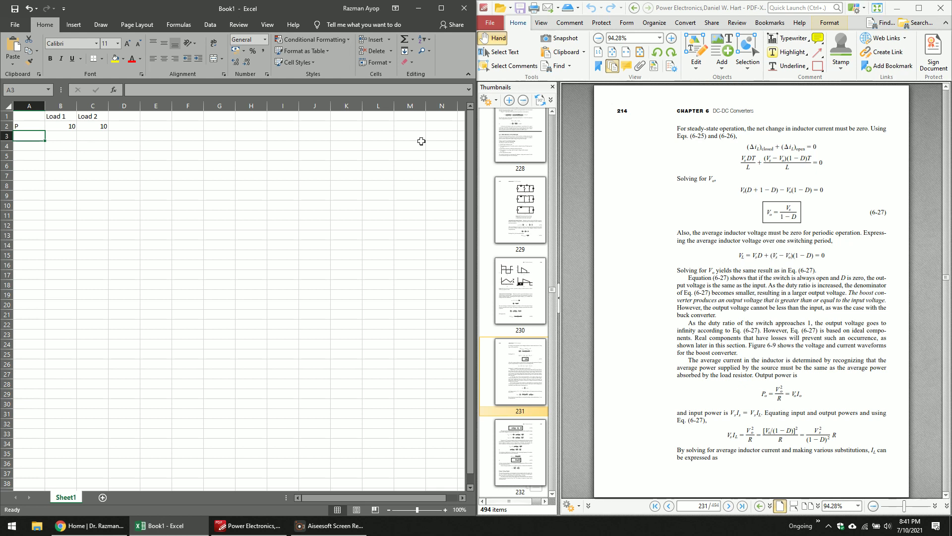
text(R)
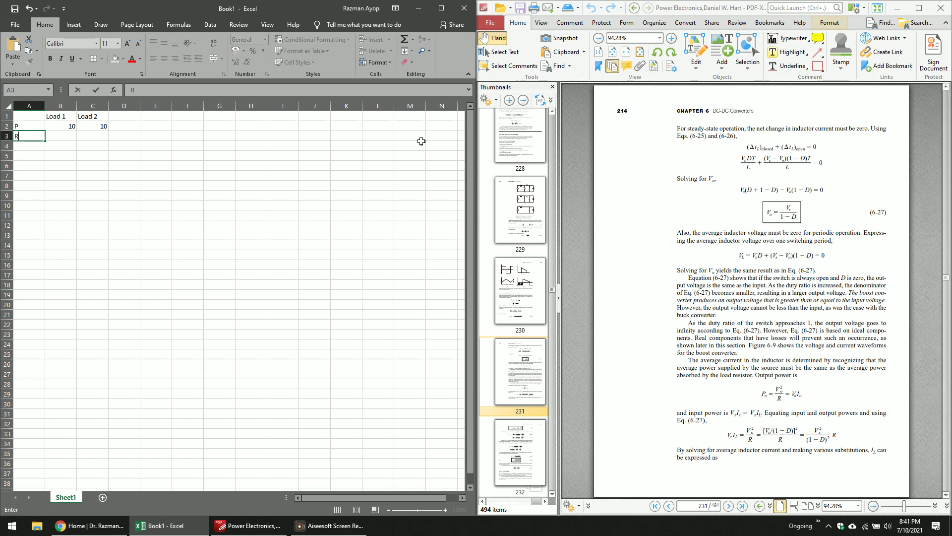
key(Tab)
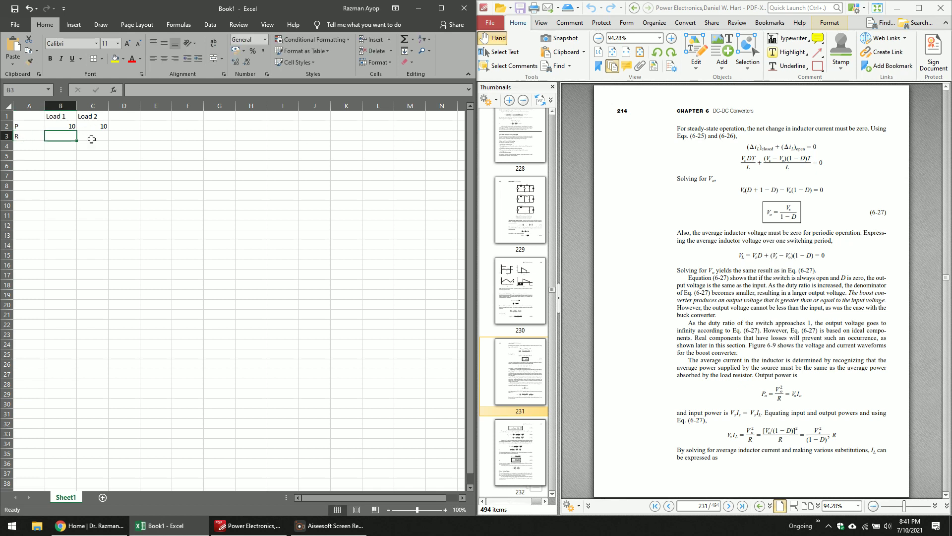
click(103, 155)
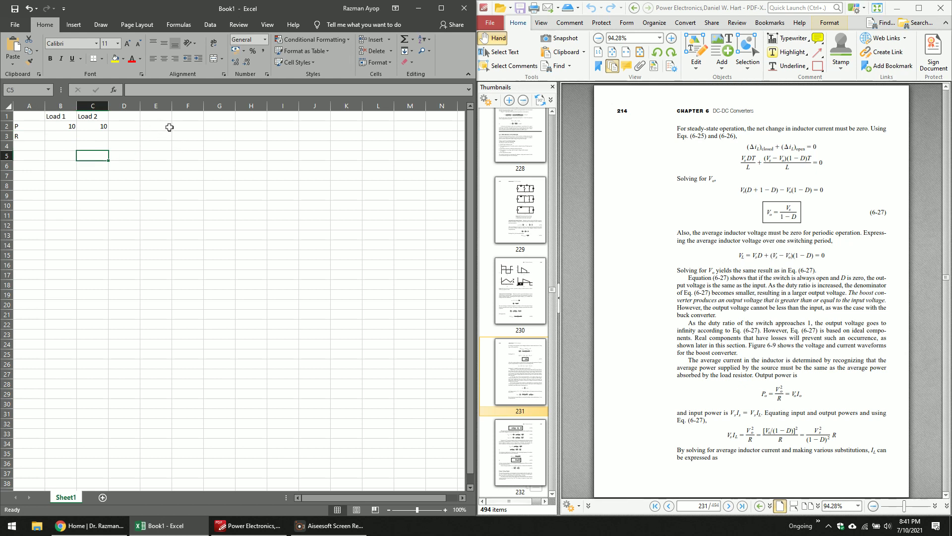
click(70, 136)
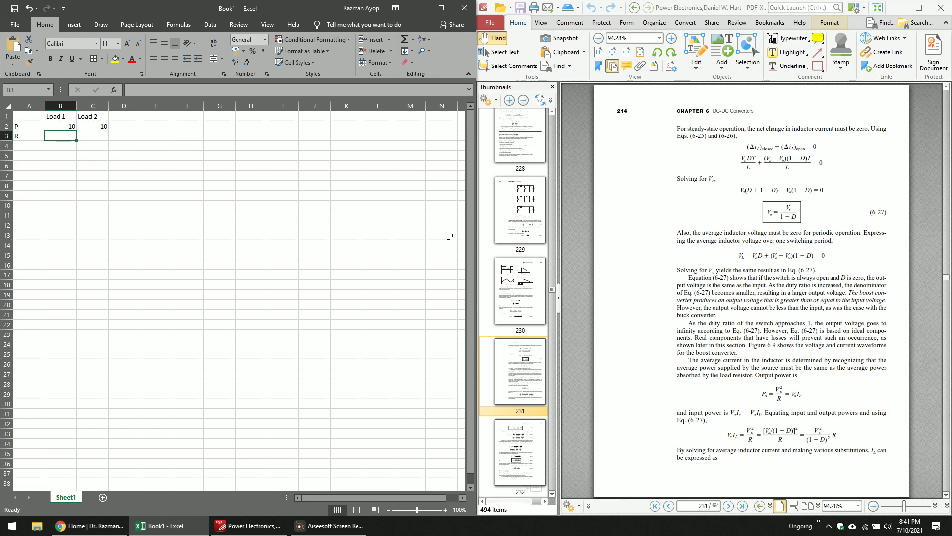
text(=sq)
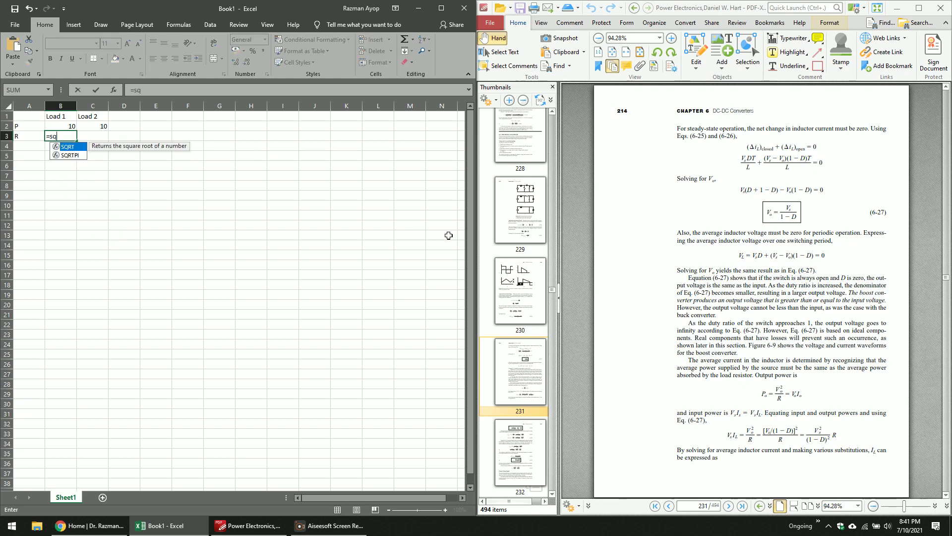
text(rt()
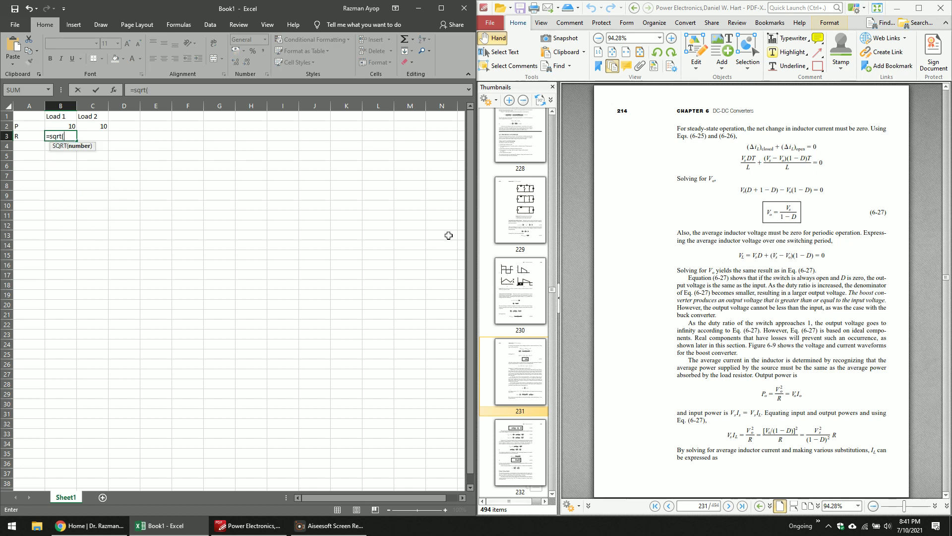
text(P*R)
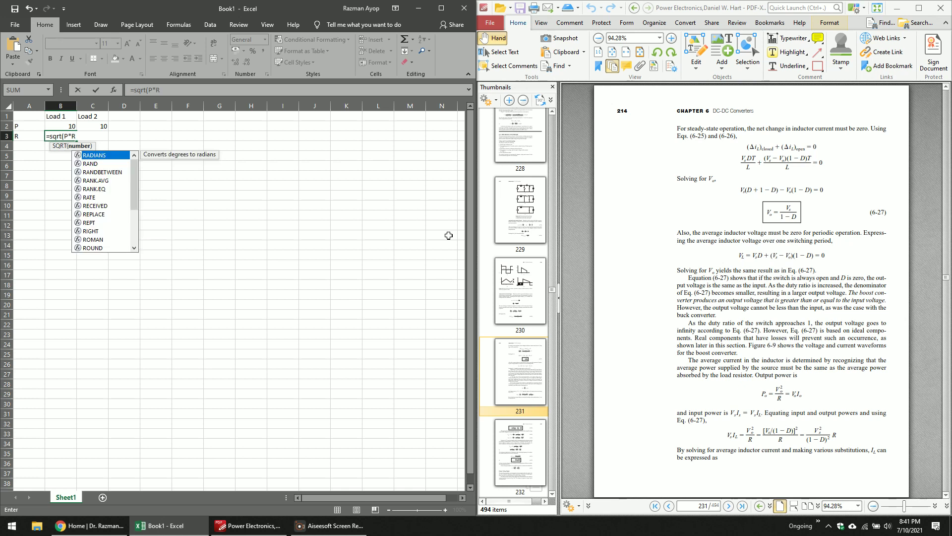
text())
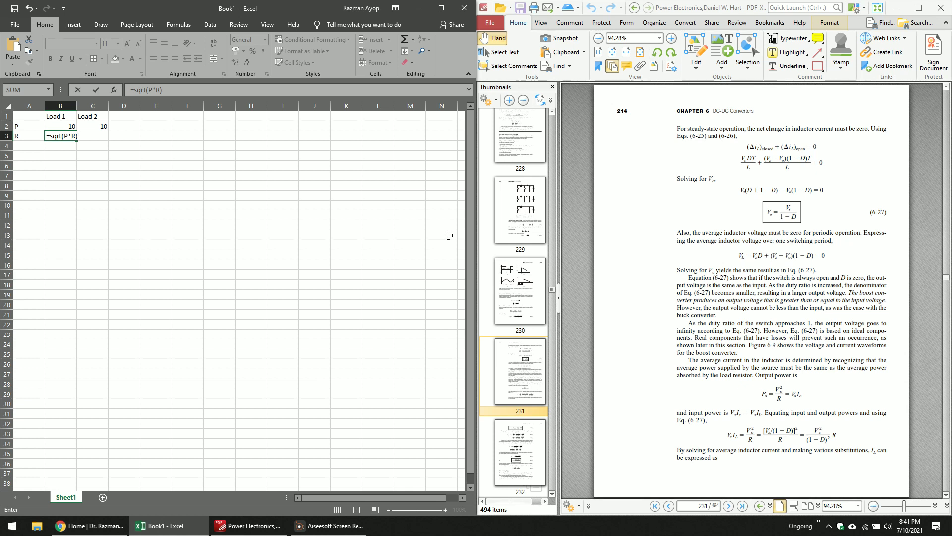
key(Return)
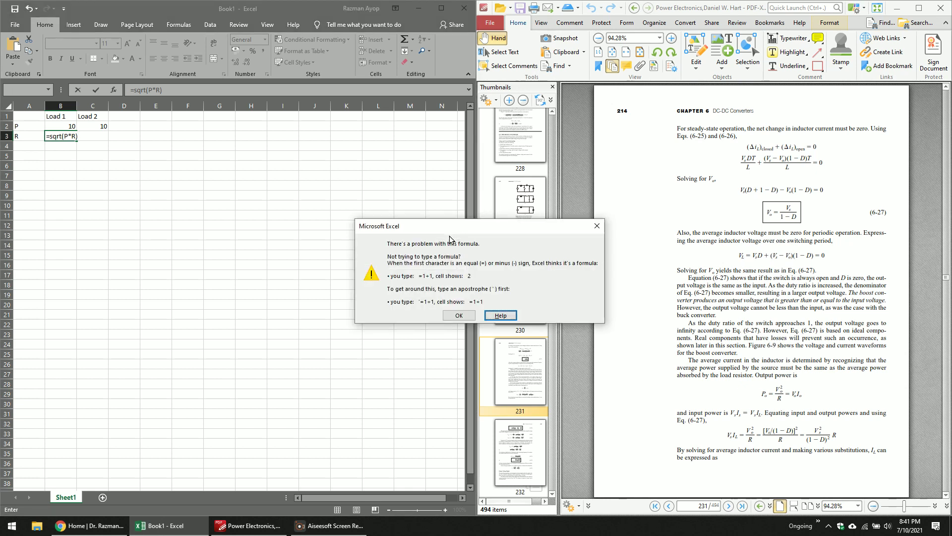
click(456, 315)
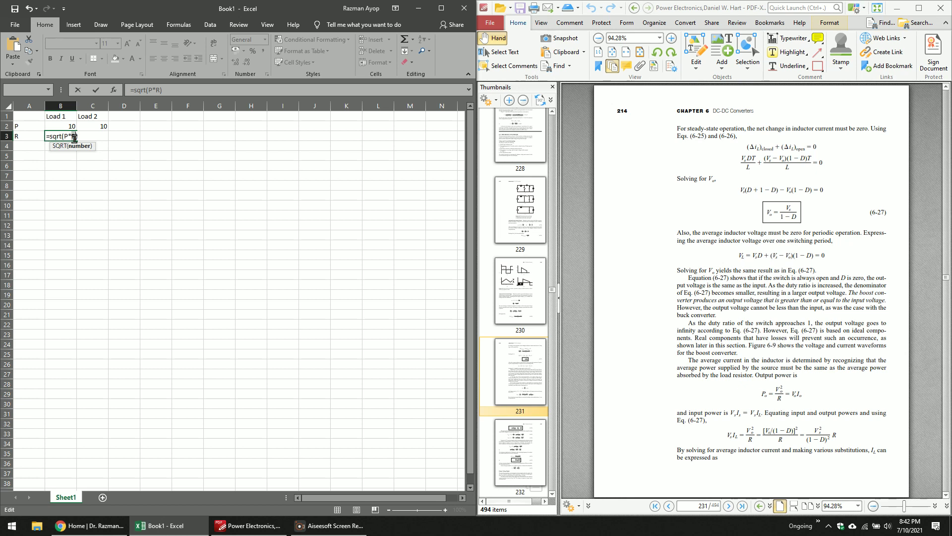
drag(82, 134, 50, 134)
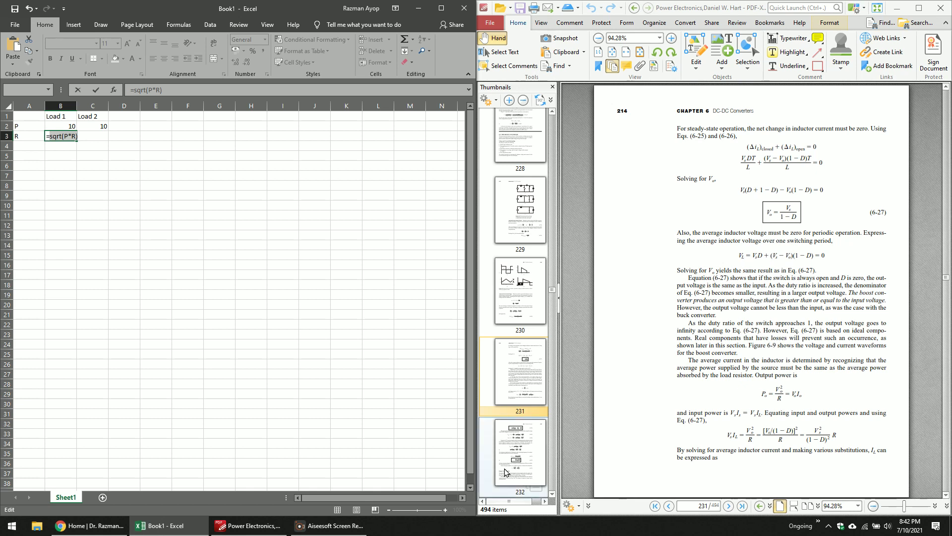
click(609, 525)
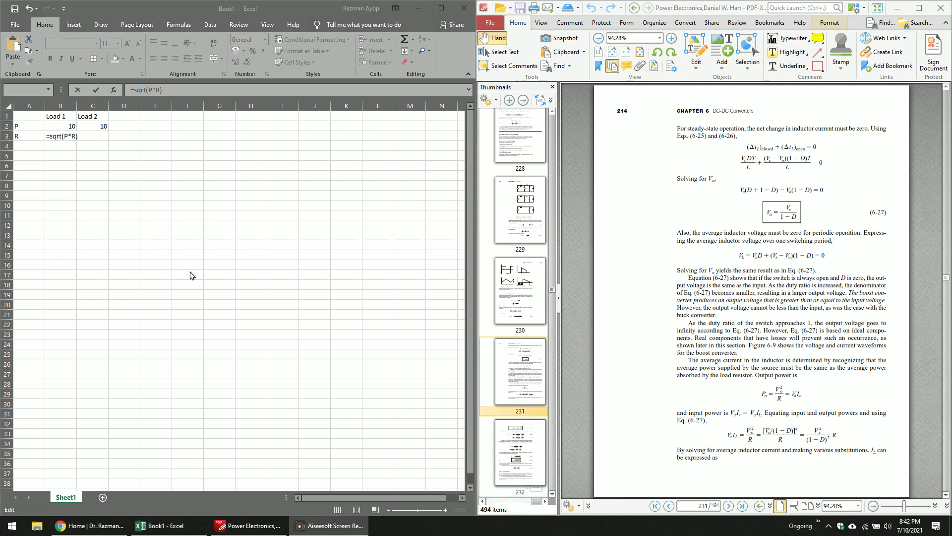
key(alt+Tab)
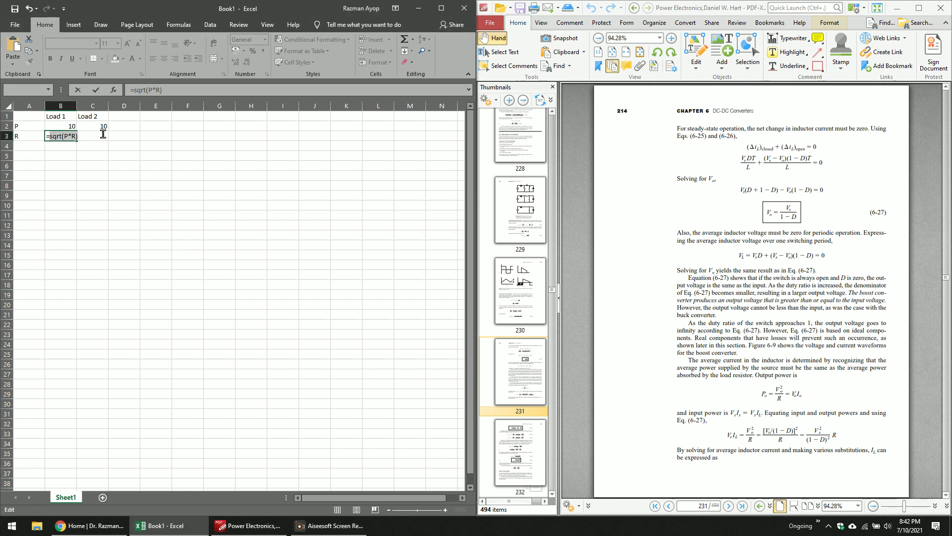
key(Escape)
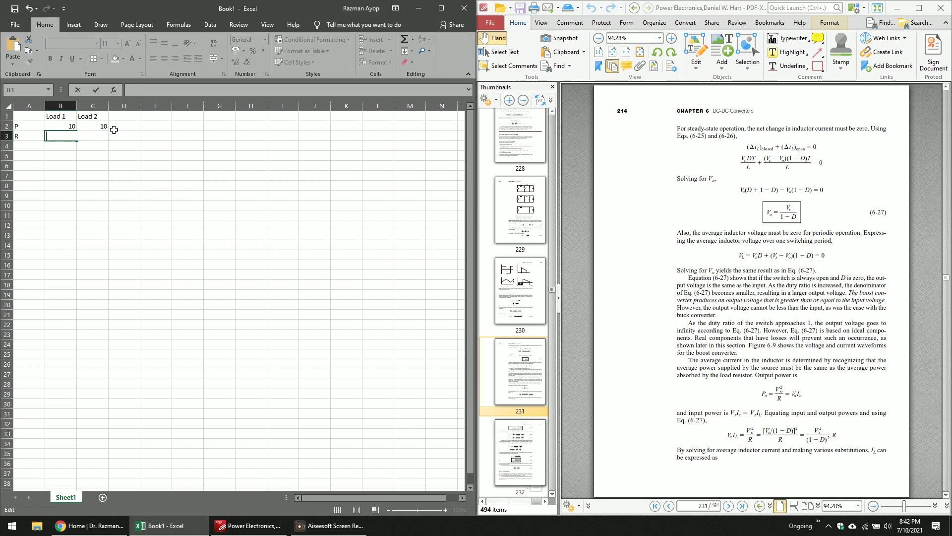
click(30, 140)
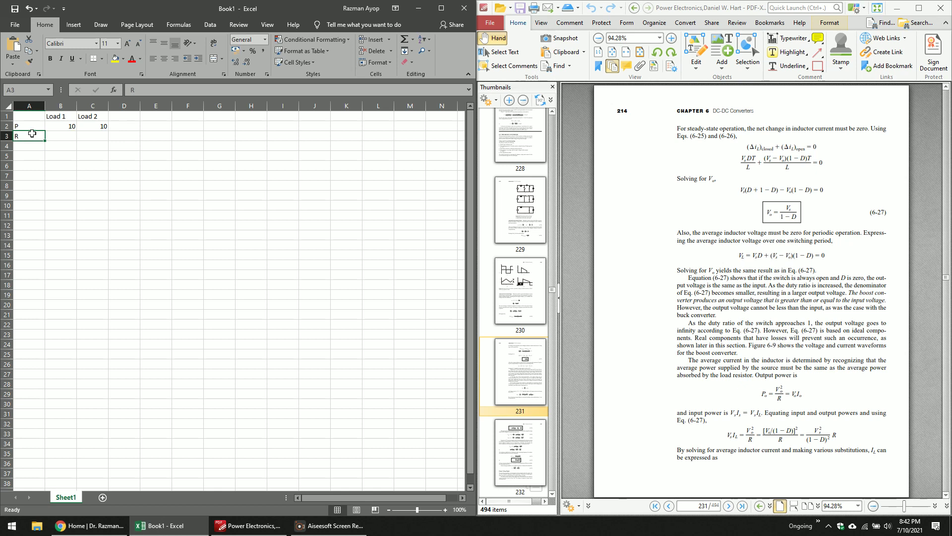
Label row 3 V and enter voltages 80 for Load 1 and 90 for Load 2.
text(V)
click(54, 136)
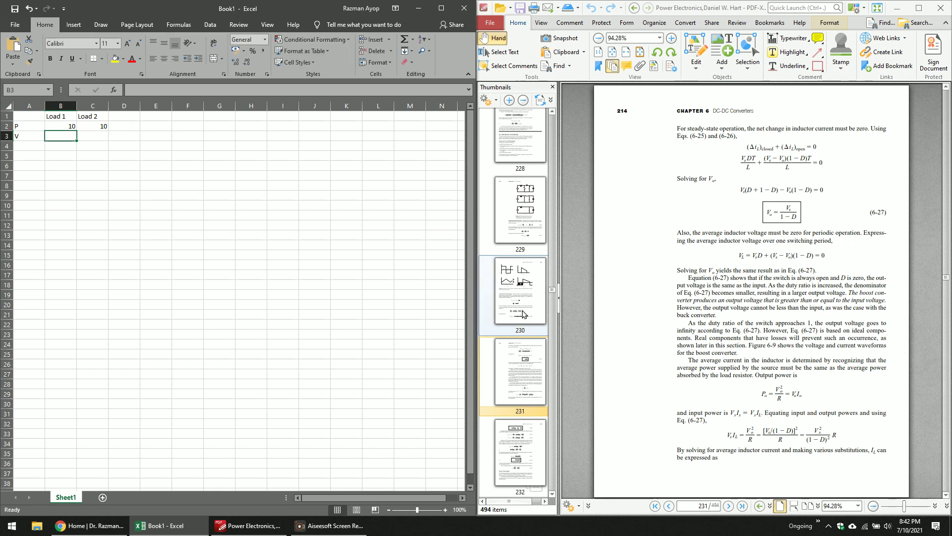
text(80)
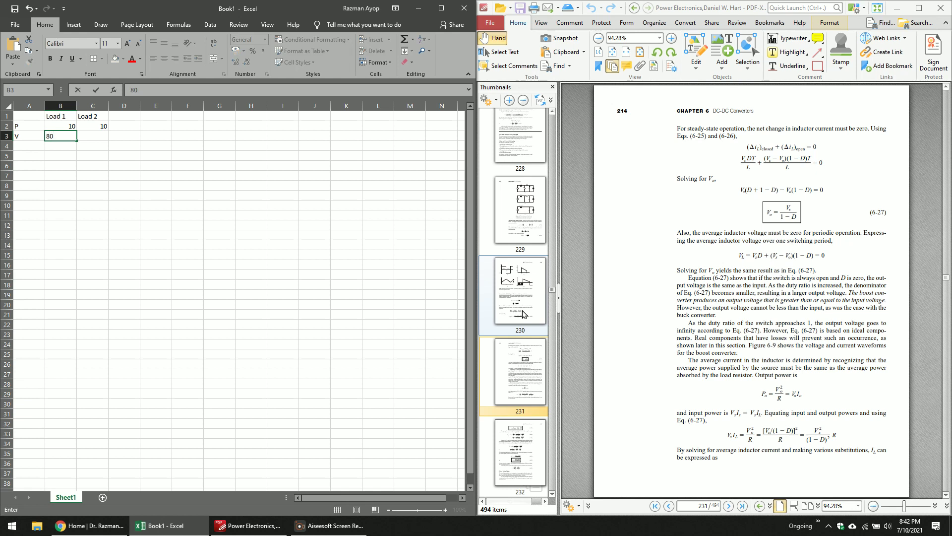
key(Tab)
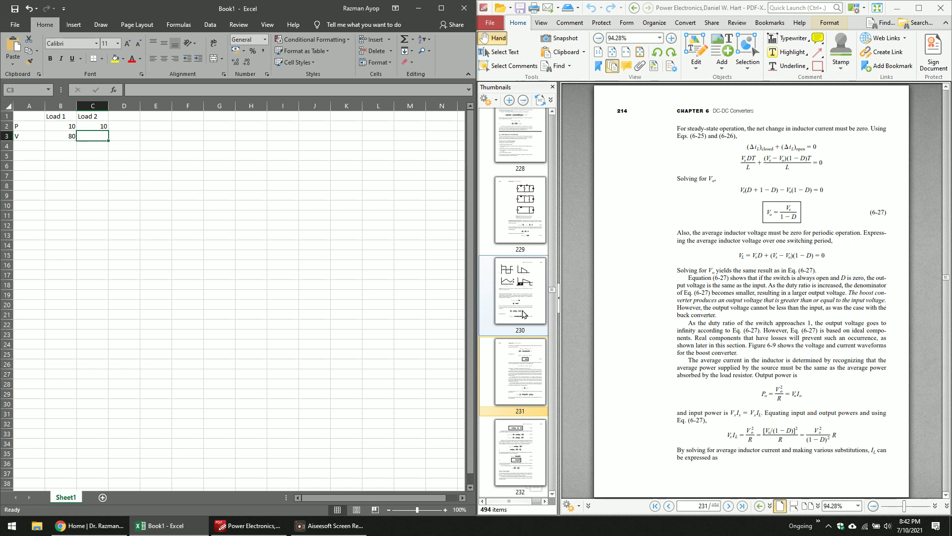
text(1)
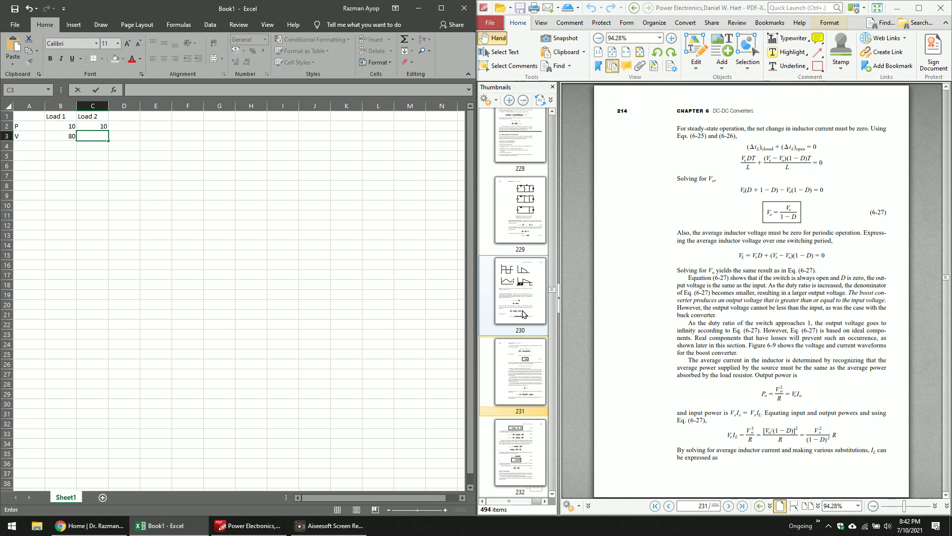
text(90)
click(210, 253)
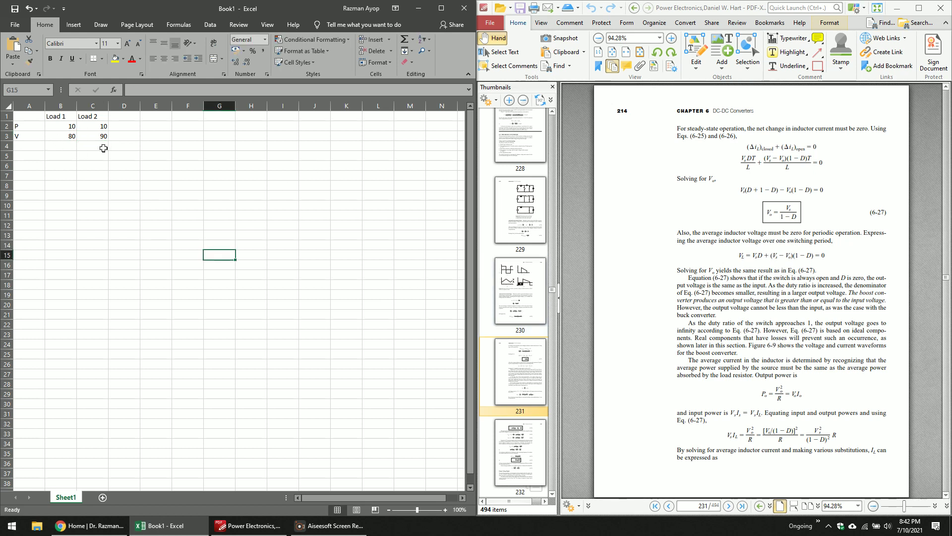
Replace Load 1's voltage in B3 with 70.
click(66, 134)
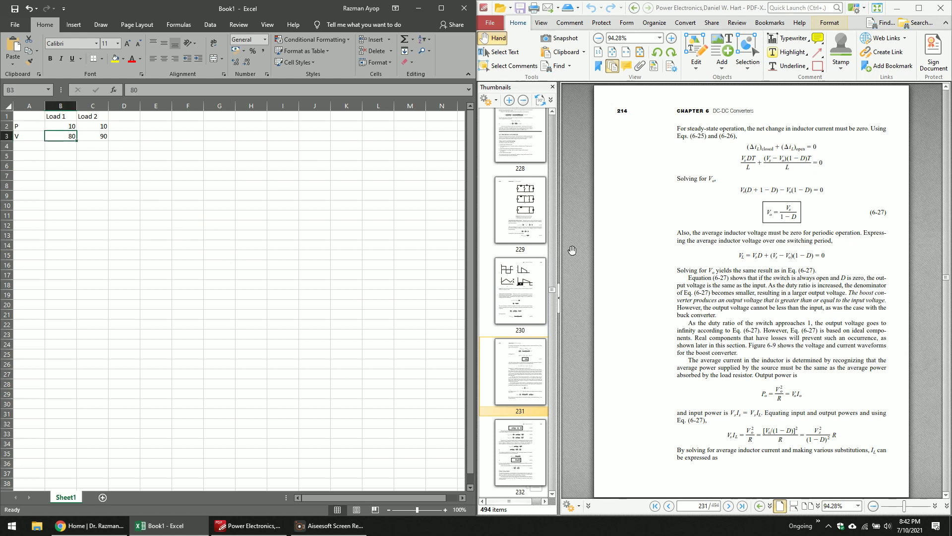
text(70)
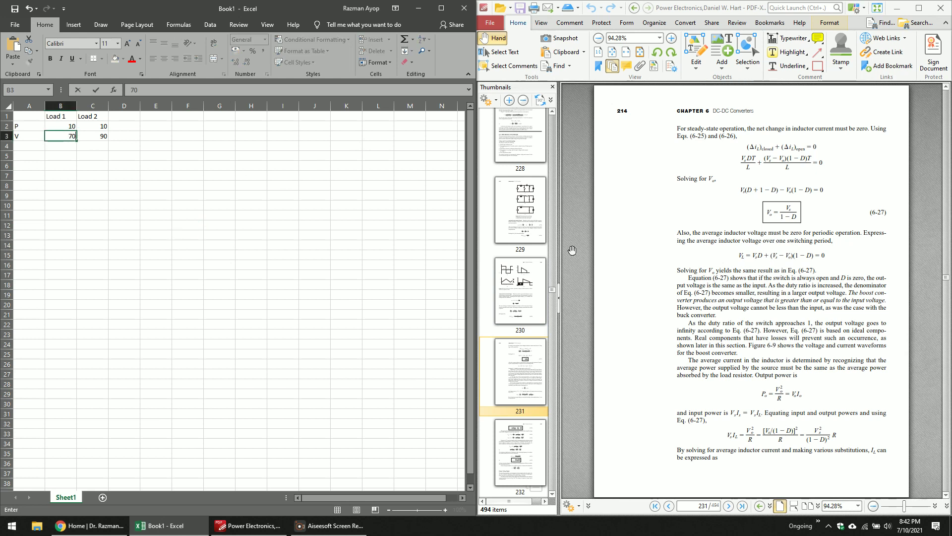
click(243, 390)
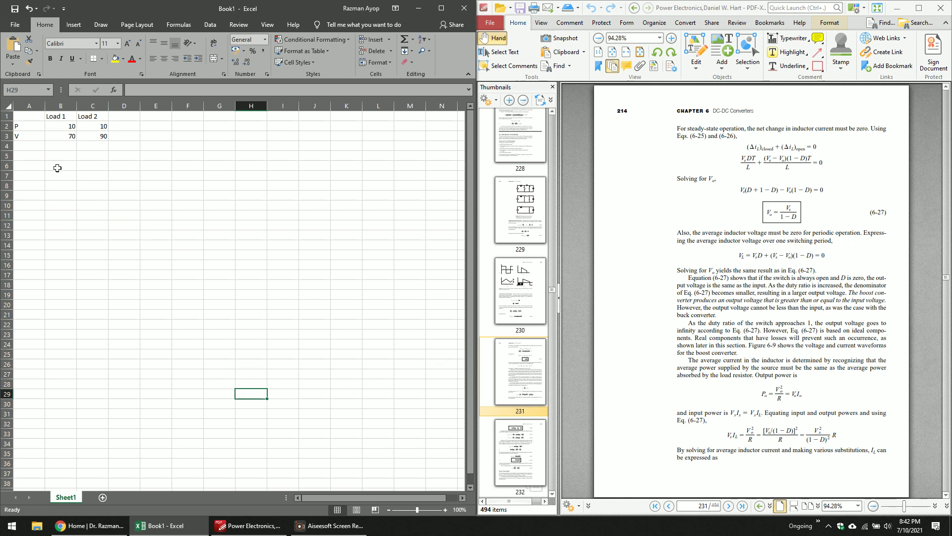
click(41, 139)
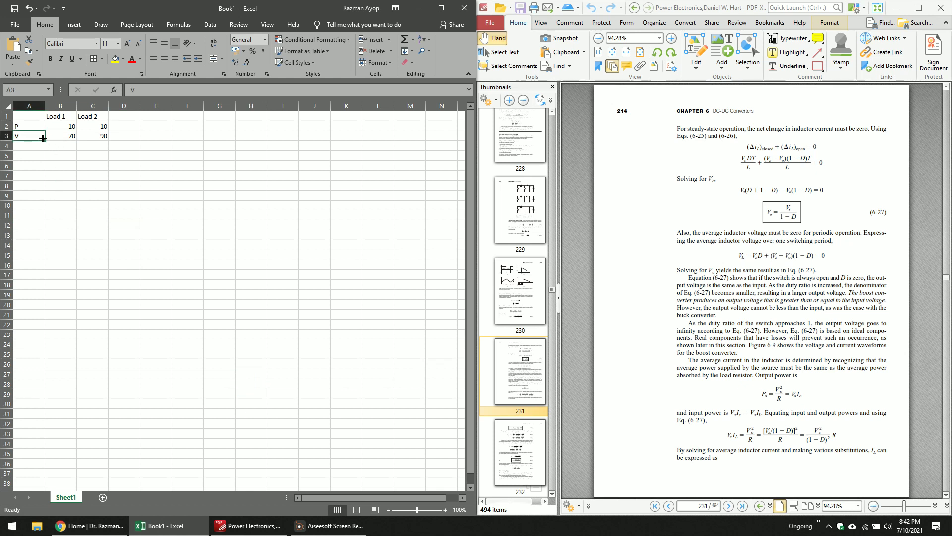
Rename the voltage label to Vo and add an Ro label in A4.
text(Vo)
click(37, 195)
click(39, 145)
text(Ro)
click(268, 220)
Enter =B3^2/B2 in B4 to compute Load 1's Ro of 490.
click(75, 146)
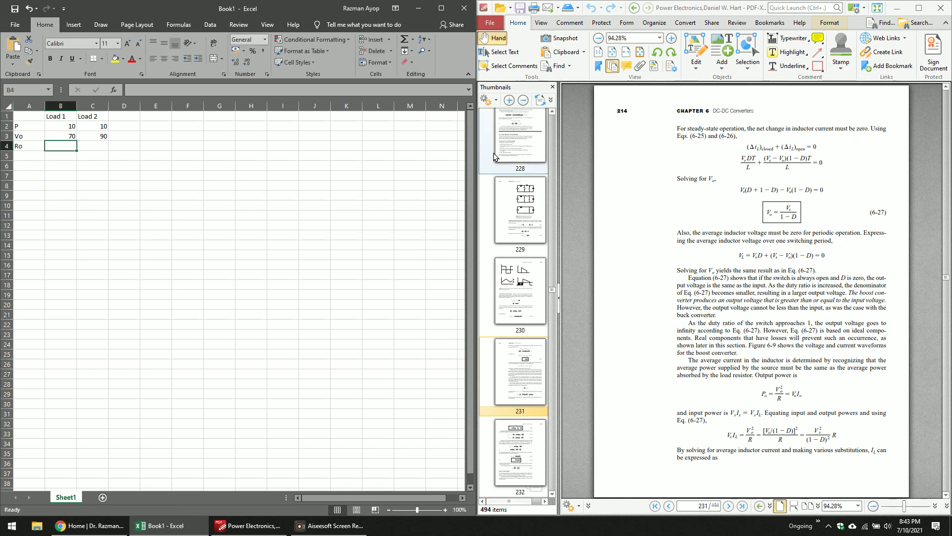
text(=)
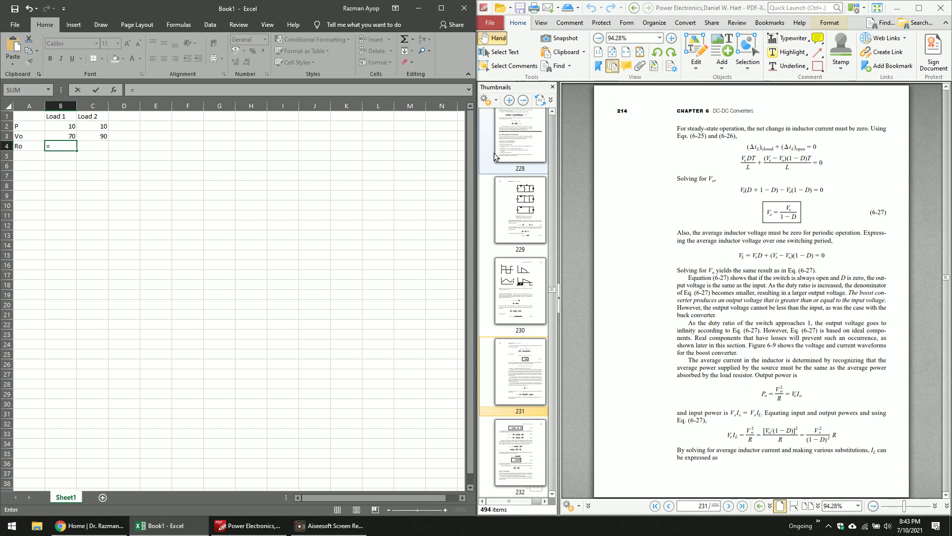
click(55, 136)
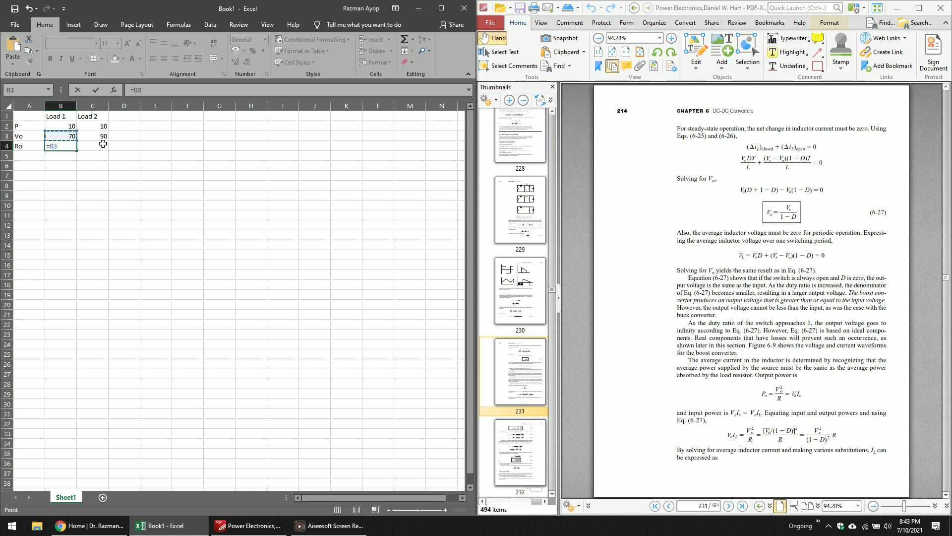
text(^2/)
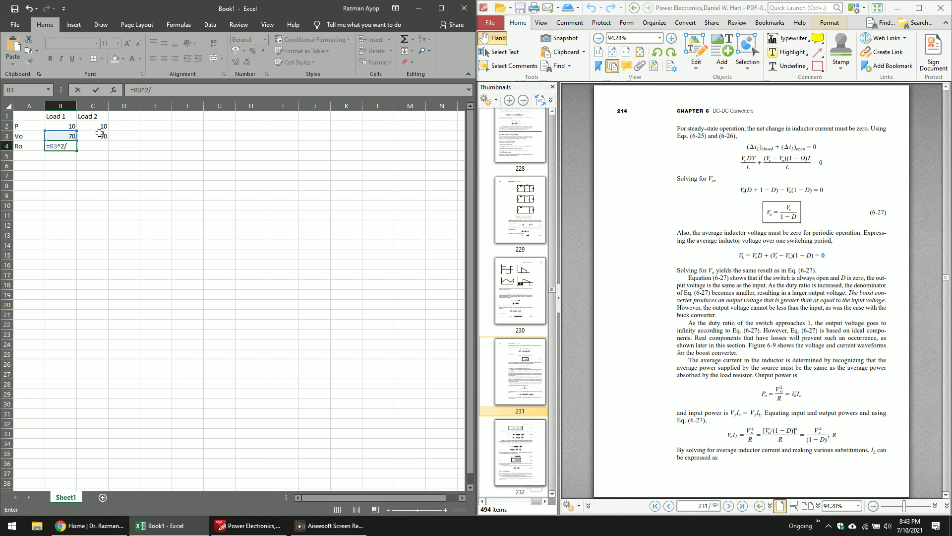
click(69, 127)
key(Return)
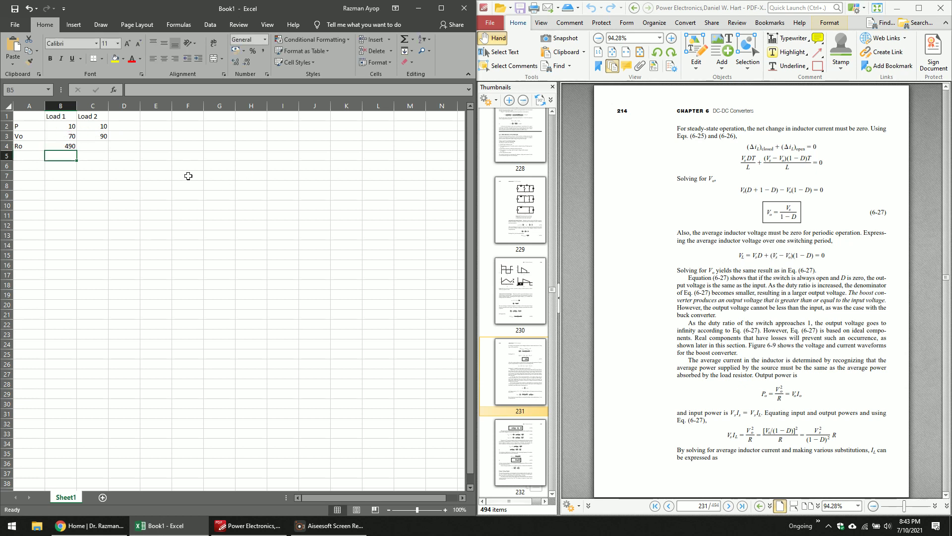
Fill the Ro formula across to C4, giving 810 for Load 2.
click(69, 146)
drag(77, 150, 101, 149)
click(182, 164)
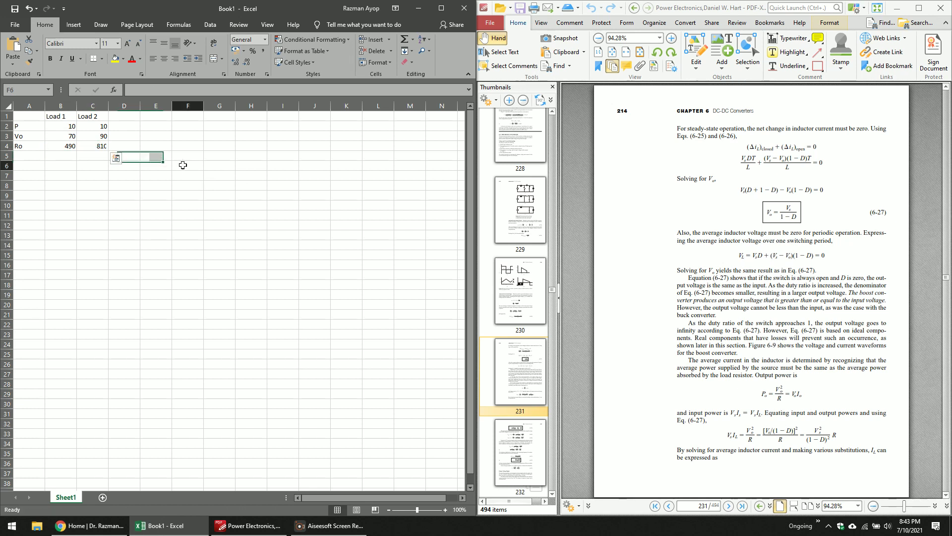
click(99, 147)
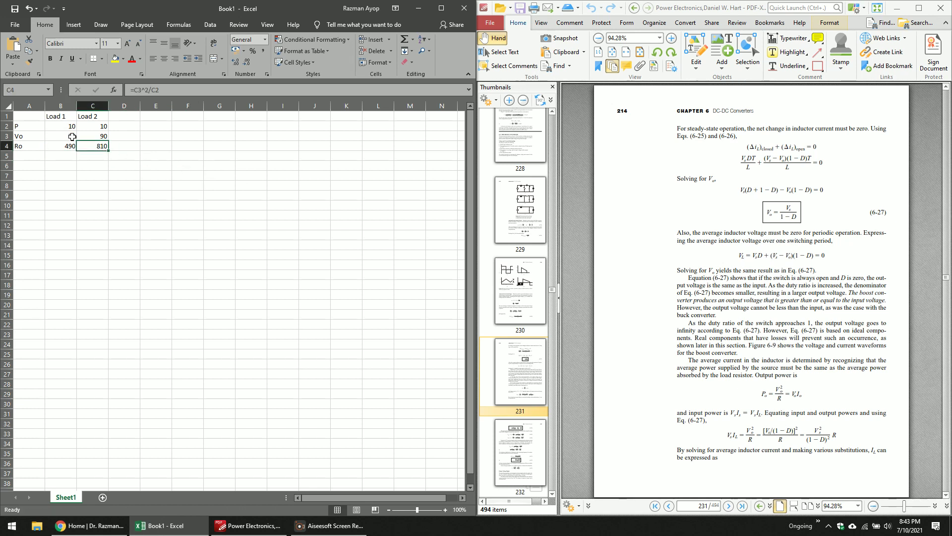
click(104, 188)
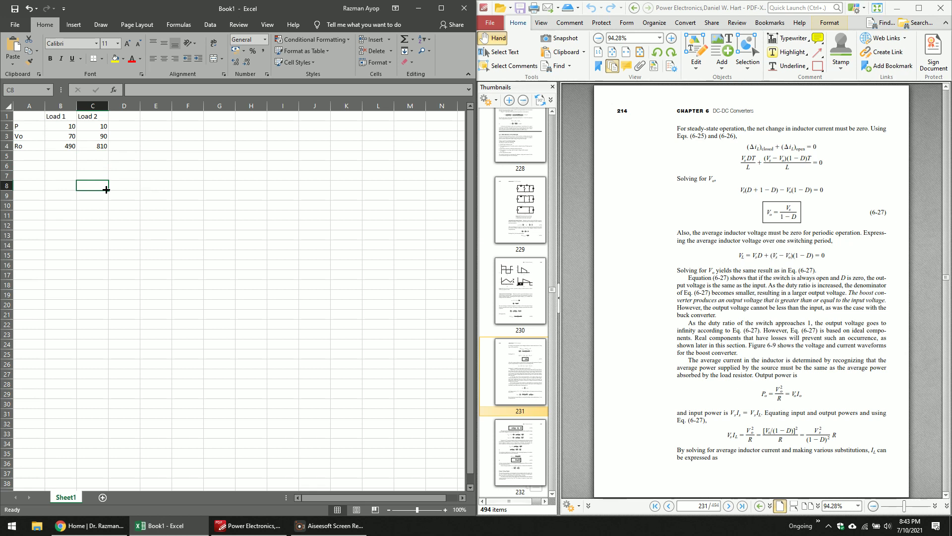
click(668, 243)
scroll(670, 241, up, 5)
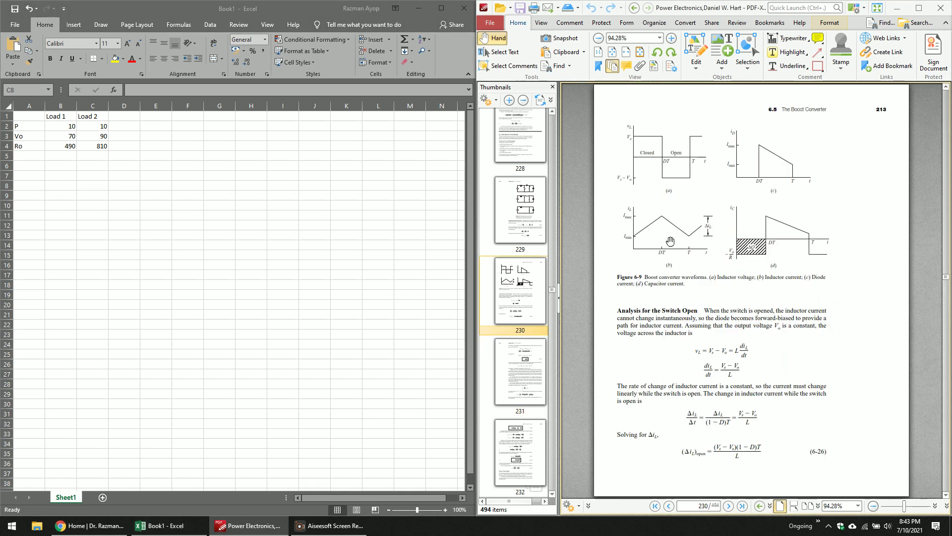
scroll(670, 241, up, 10)
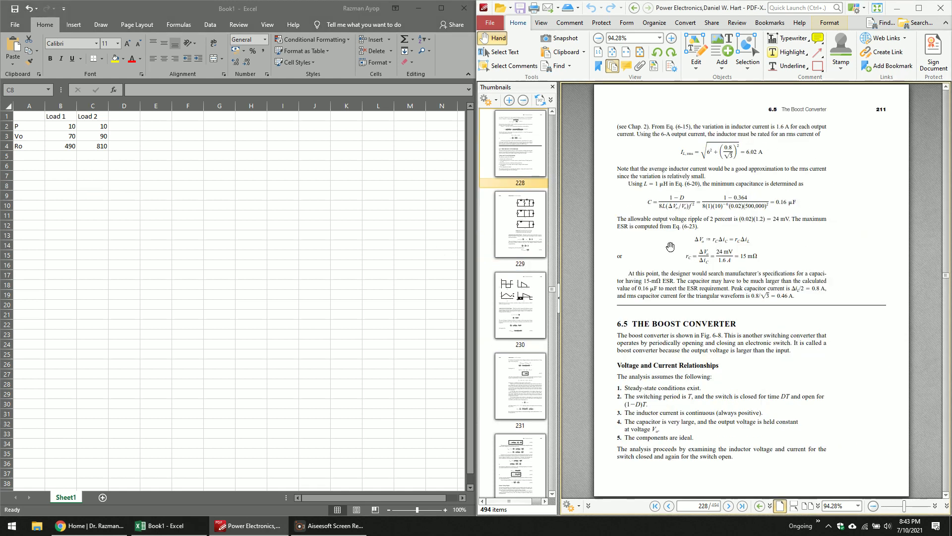
scroll(678, 370, down, 12)
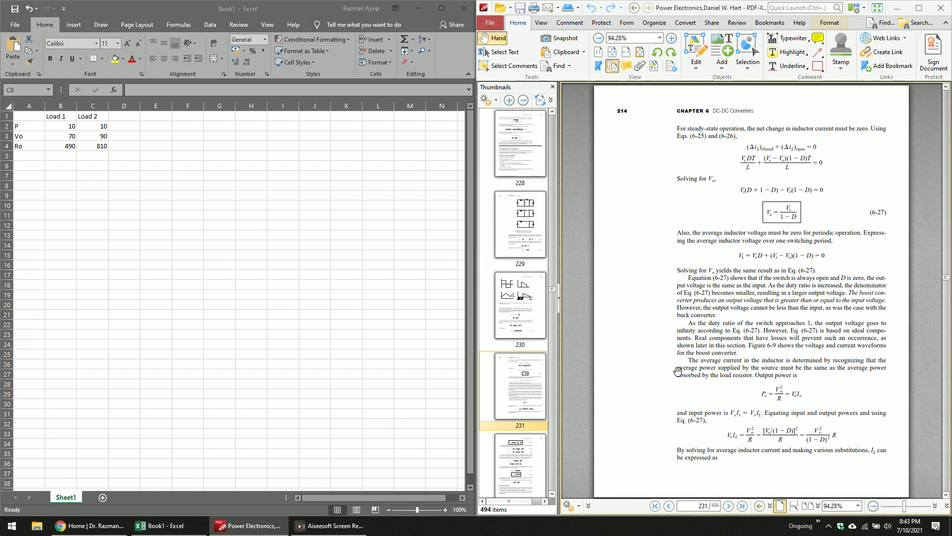
click(29, 155)
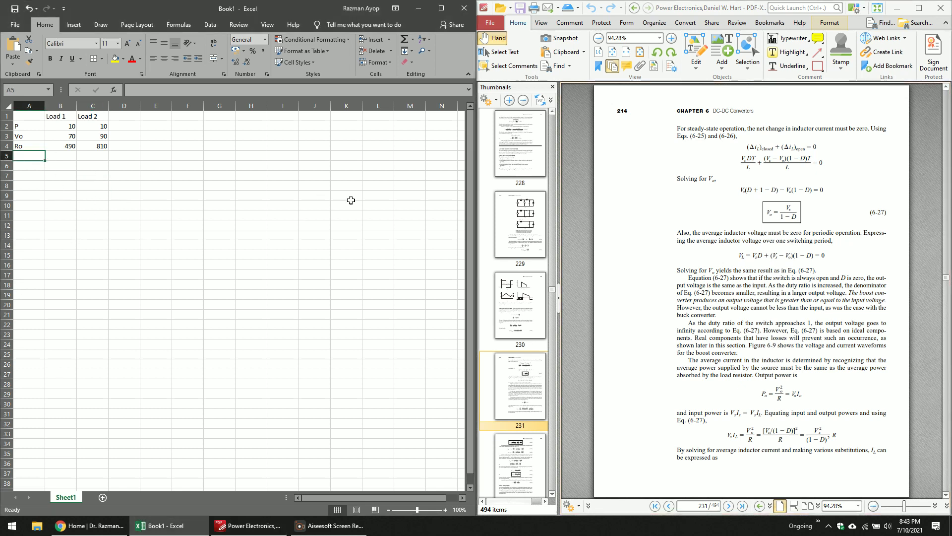
Type D in A5 and begin a formula in B5, checking the textbook's duty-cycle equation.
text(D)
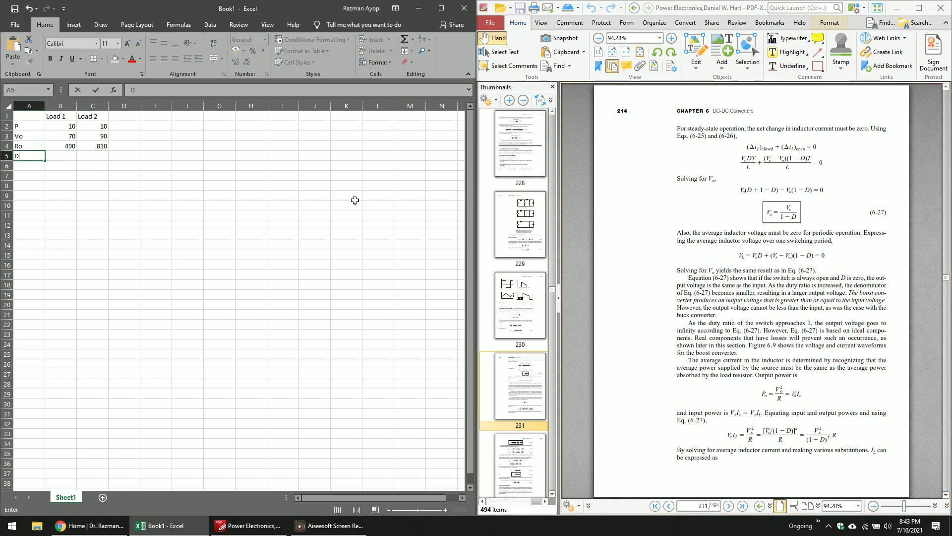
key(Tab)
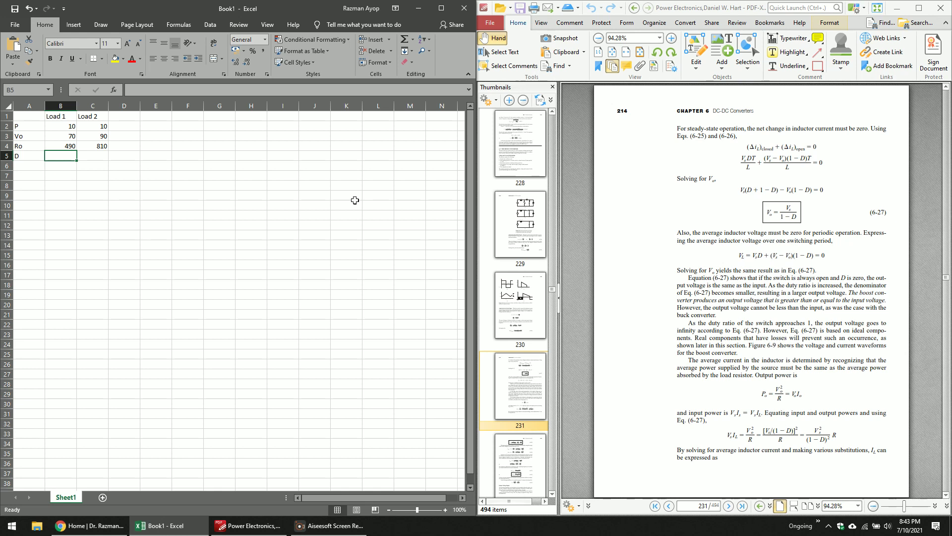
text(==)
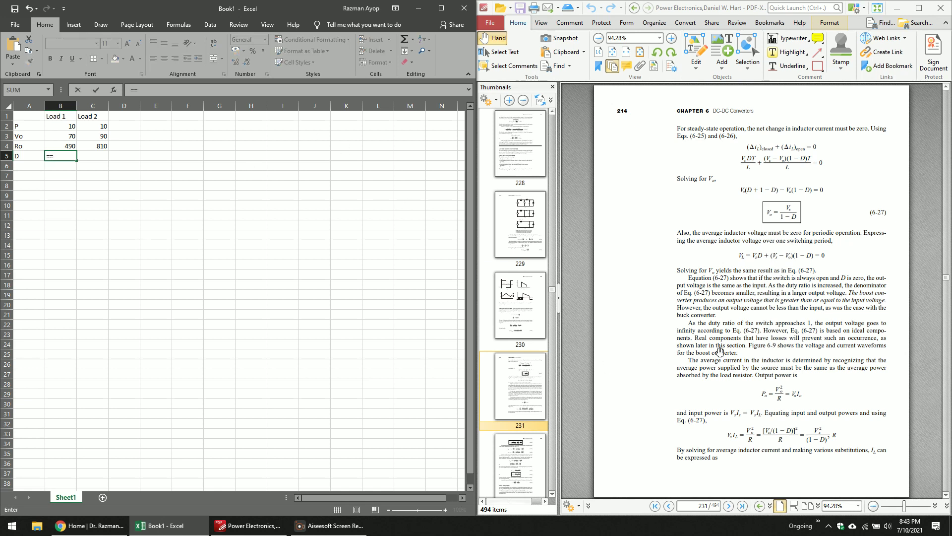
click(848, 211)
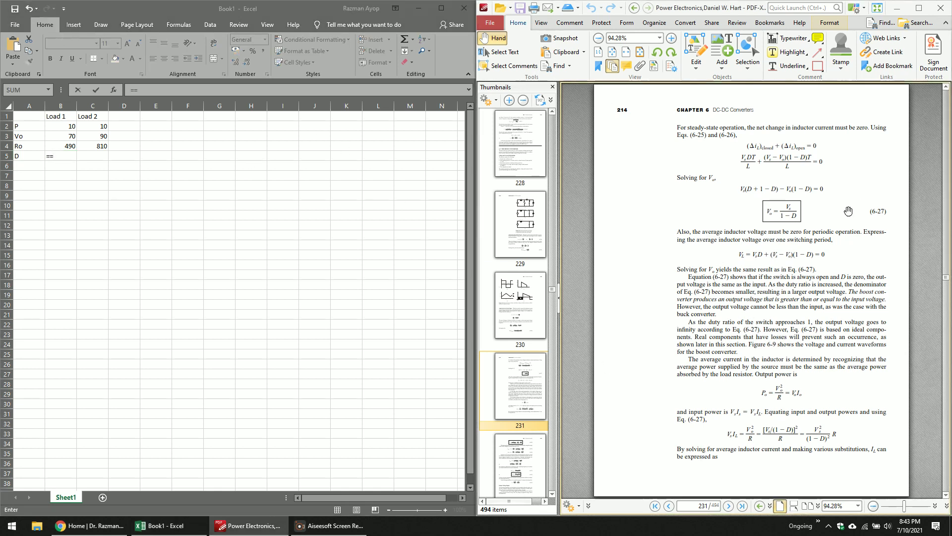
scroll(848, 212, down, 1)
scroll(848, 211, up, 1)
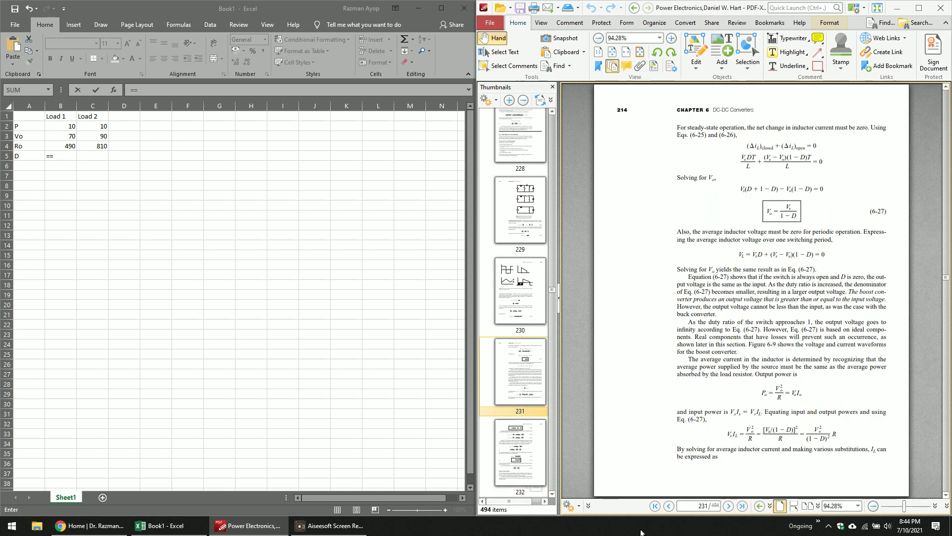
click(626, 527)
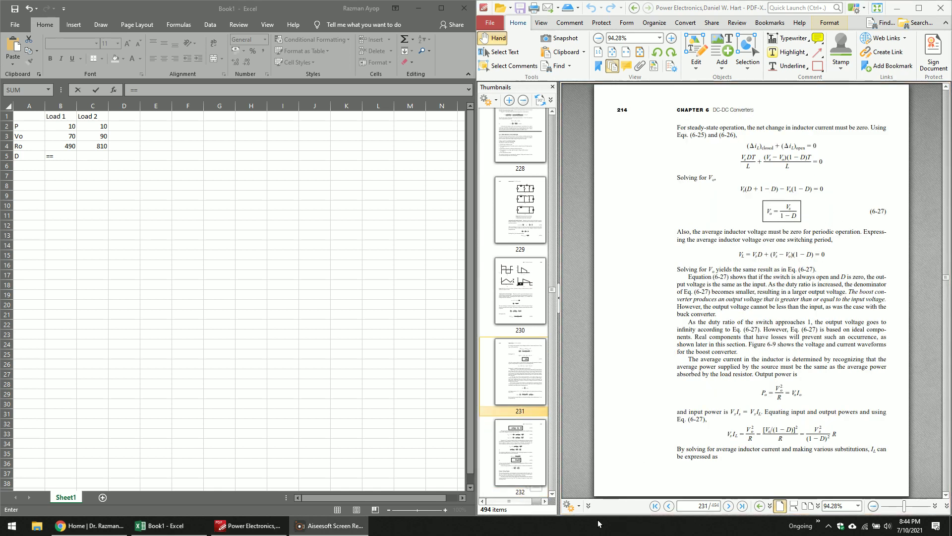
Discard the draft =1-Vi/Vo formula and relabel A5 as Vi.
click(58, 152)
key(BackSpace)
text(1-)
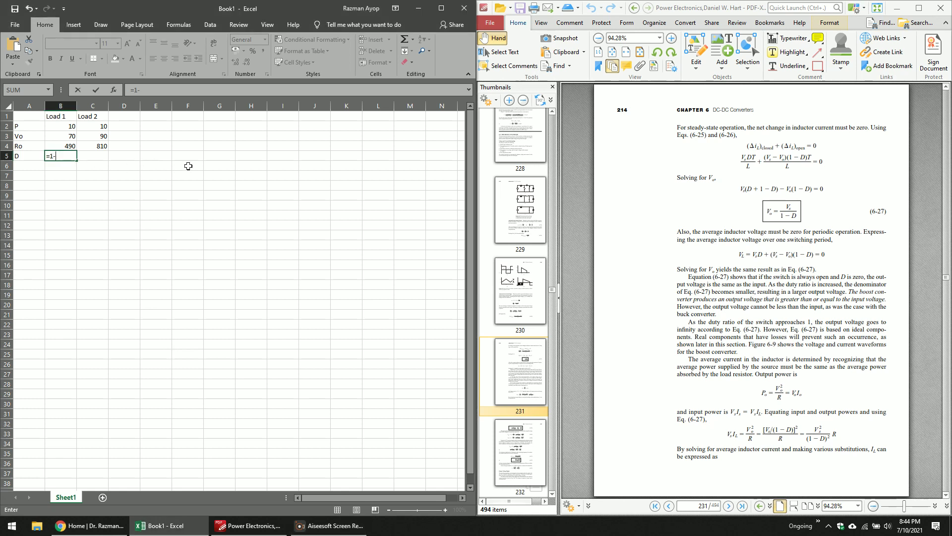
text(Vi/Vo)
key(BackSpace)
key(BackSpace)
key(BackSpace)
key(BackSpace)
key(BackSpace)
key(Escape)
click(38, 155)
text(Vi)
click(30, 206)
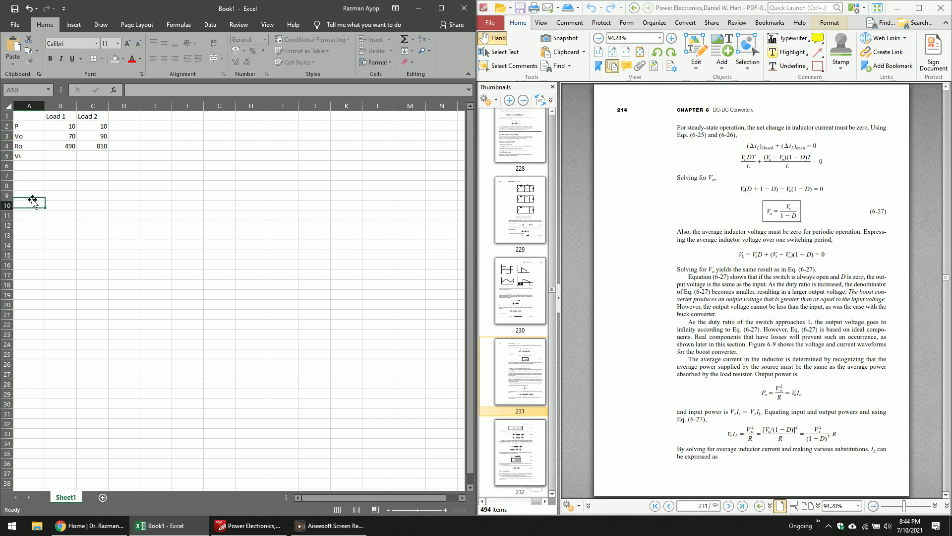
Add the D label in A6 and set Vi to 50 for both loads.
click(30, 165)
text(D)
click(127, 195)
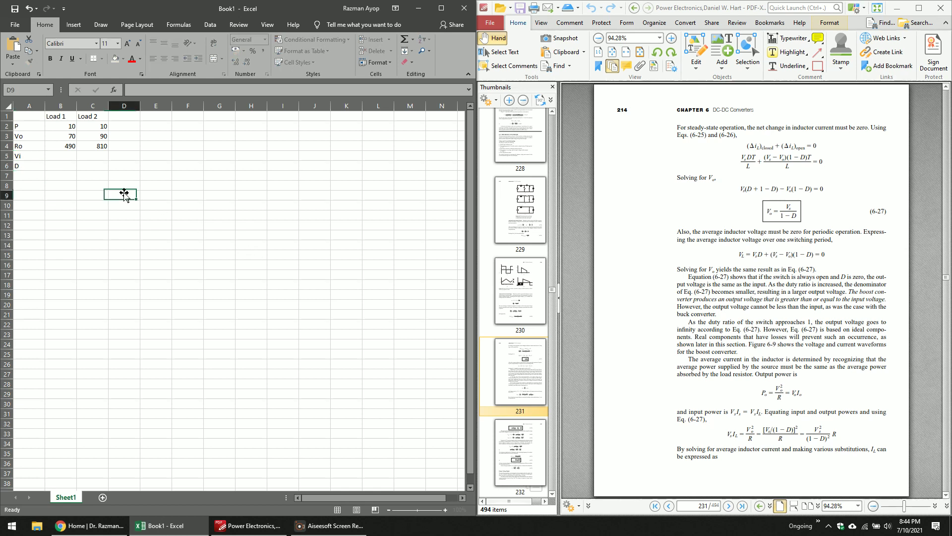
click(66, 156)
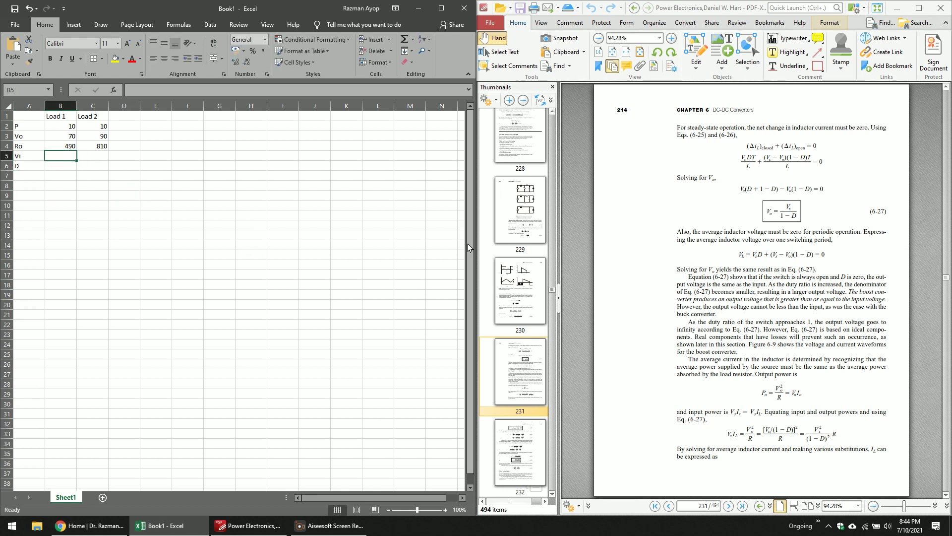
text(50)
key(Tab)
text(5)
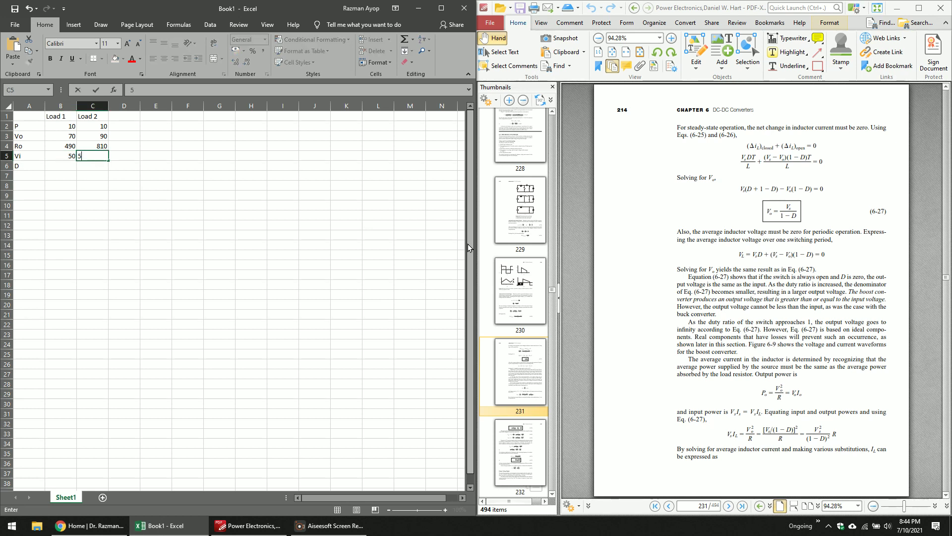
key(Return)
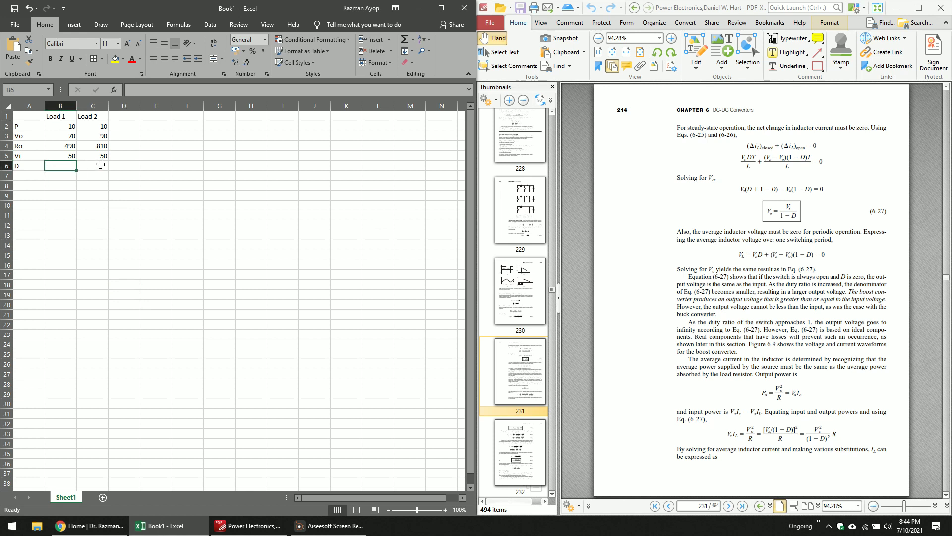
Compute D with =1-B5/B3 in B6 and fill it to C6 (0.285714, 0.444444).
text(=1-)
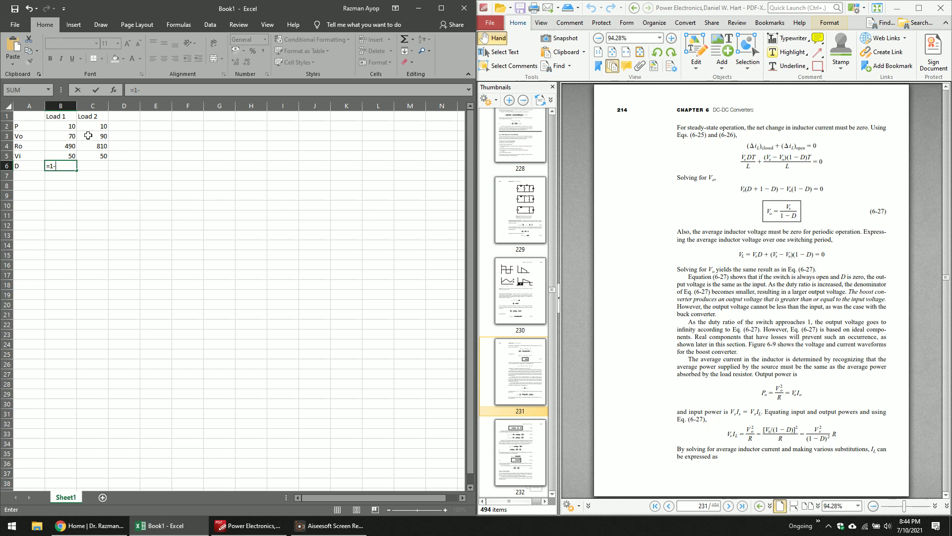
click(72, 155)
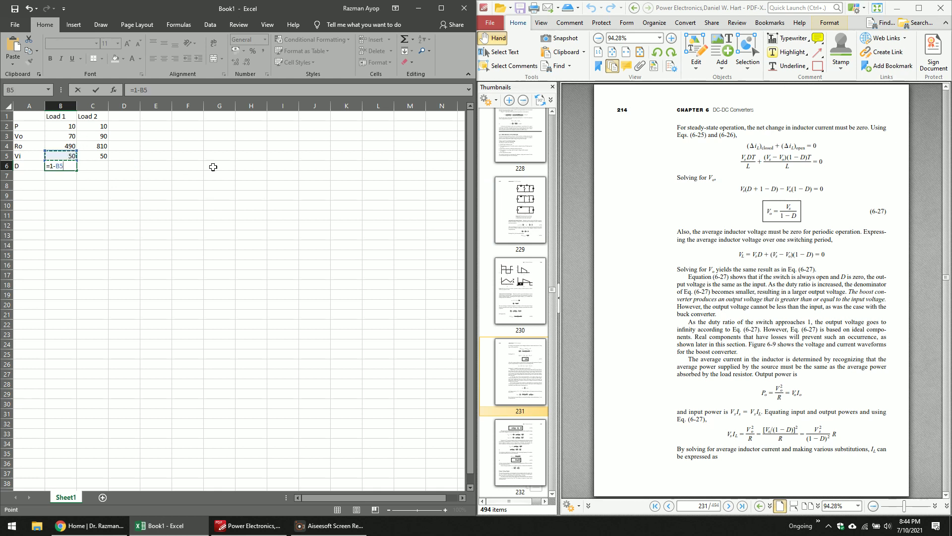
text(/)
click(70, 127)
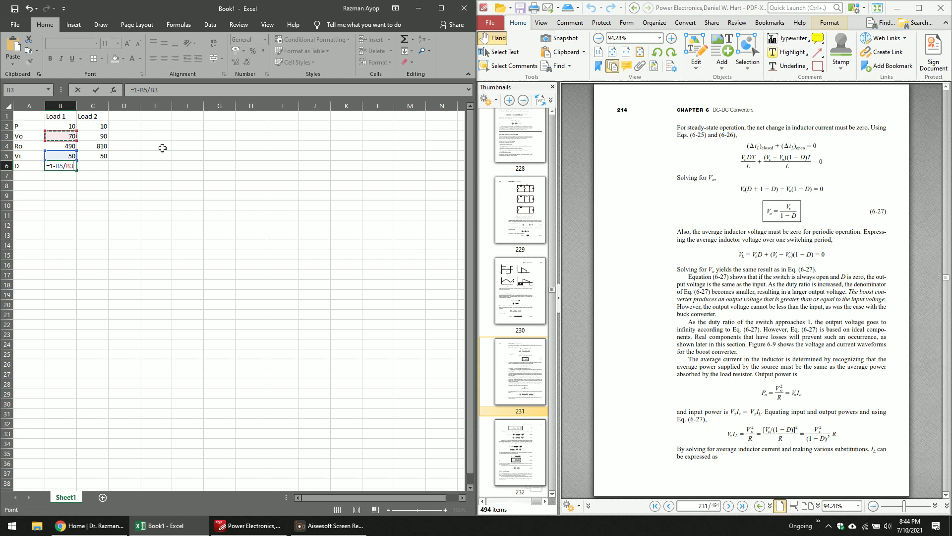
key(Return)
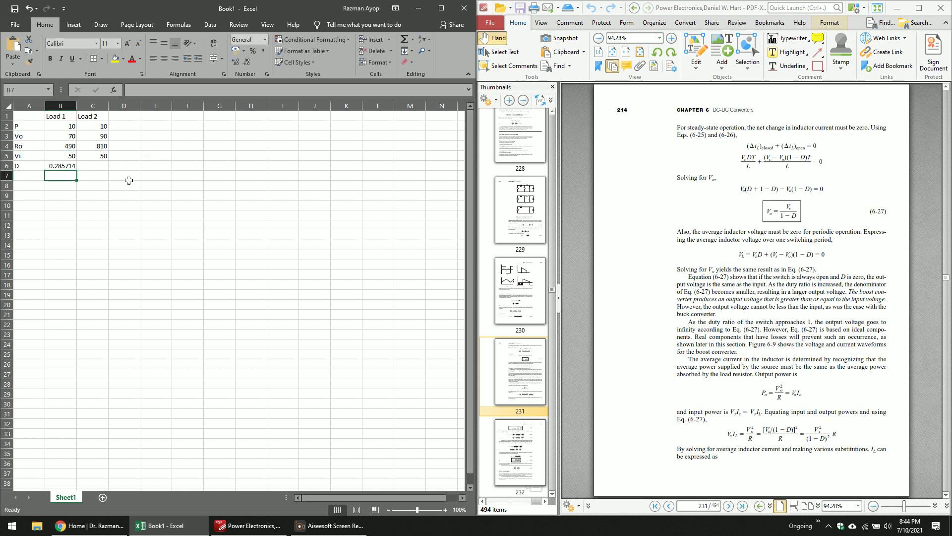
click(67, 167)
drag(77, 170, 107, 169)
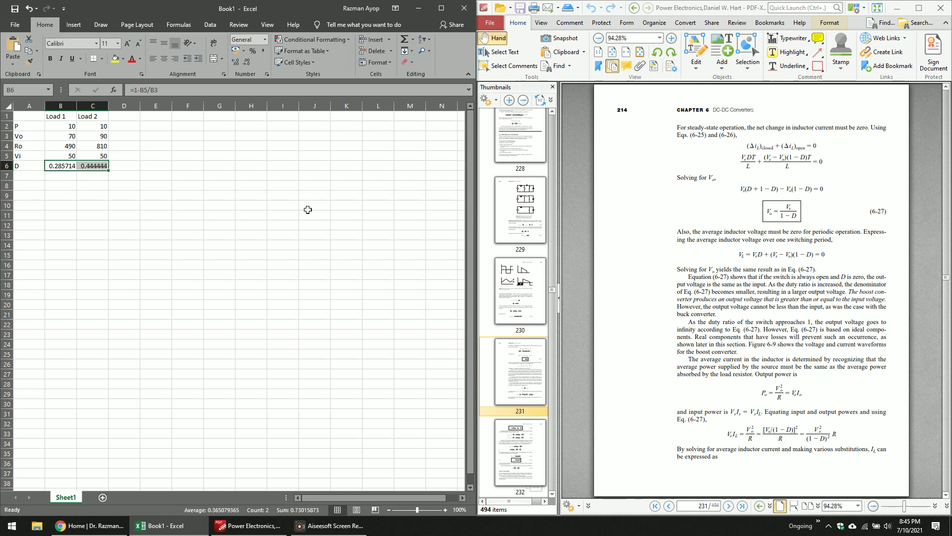
click(308, 209)
Save the workbook as Book1 in the Desktop folder.
click(15, 9)
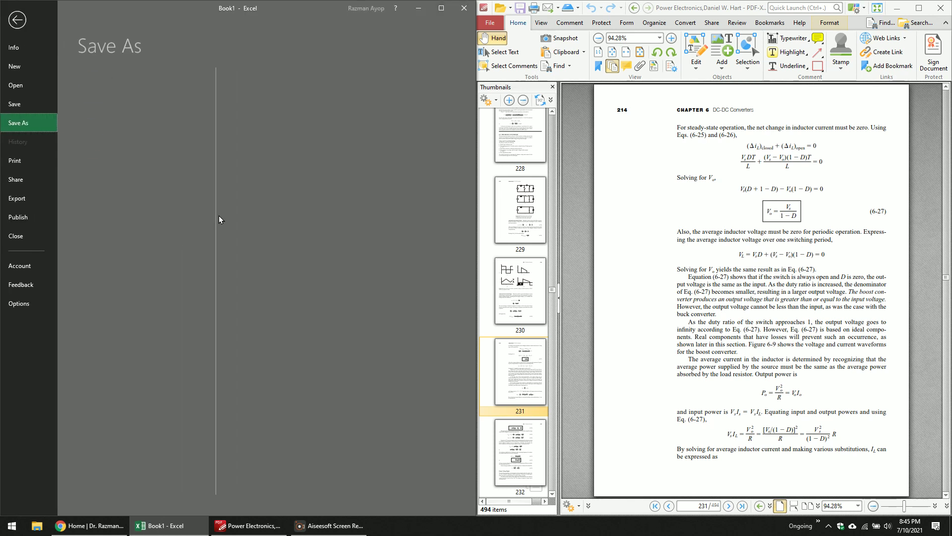
click(11, 19)
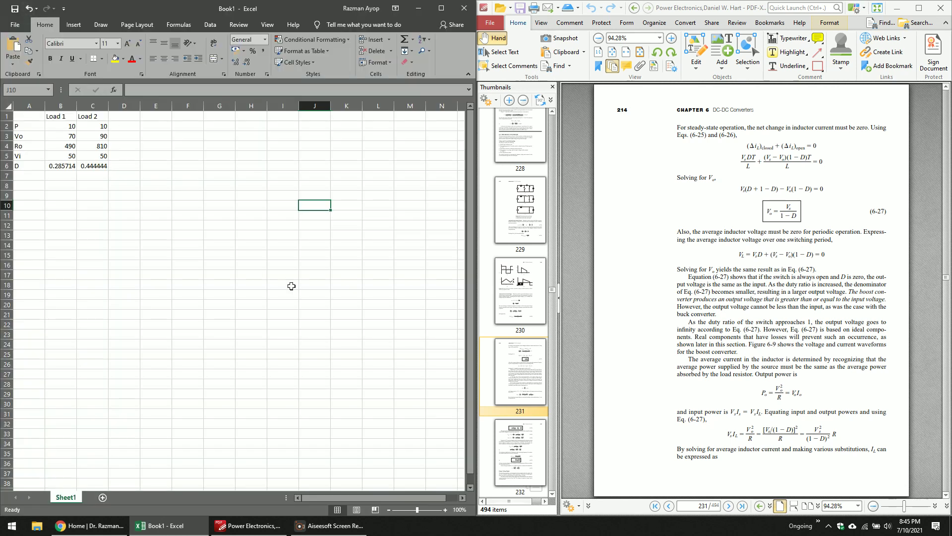
scroll(291, 286, up, 7)
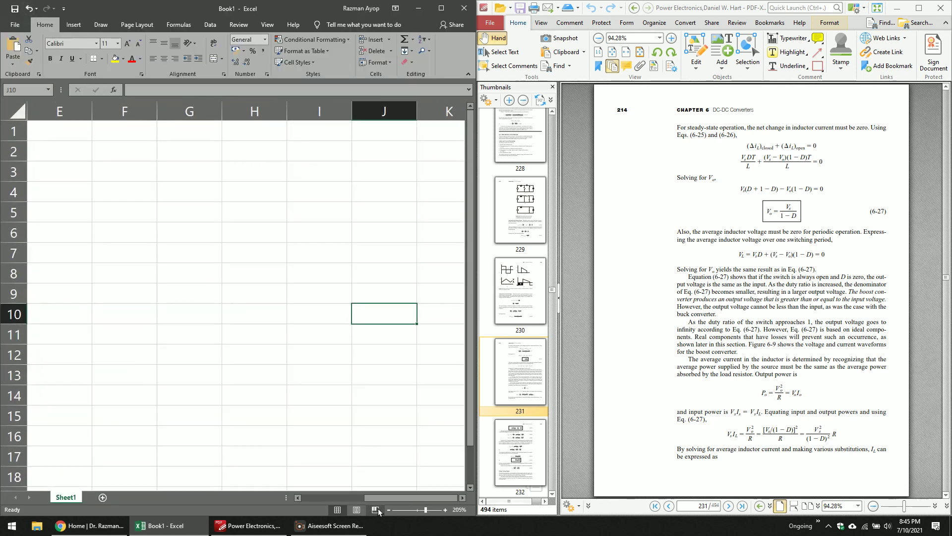
drag(382, 498, 319, 497)
click(15, 12)
click(275, 130)
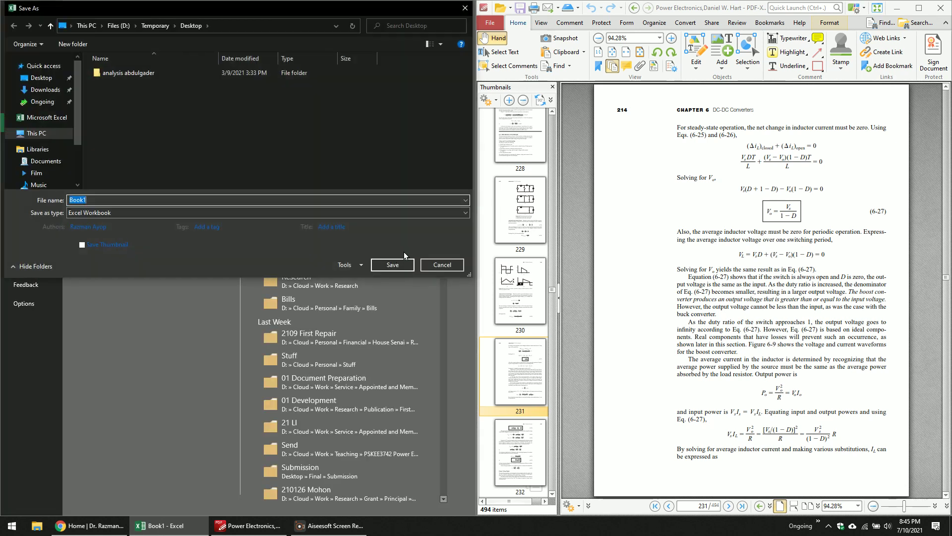
click(402, 264)
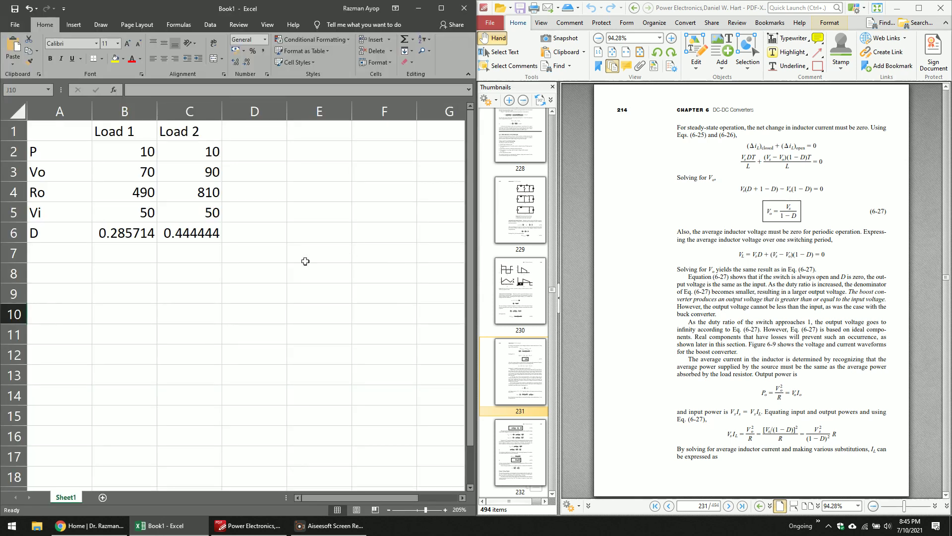
click(305, 262)
Switch to the textbook PDF and scroll toward the Lmin equation on page 215.
click(119, 250)
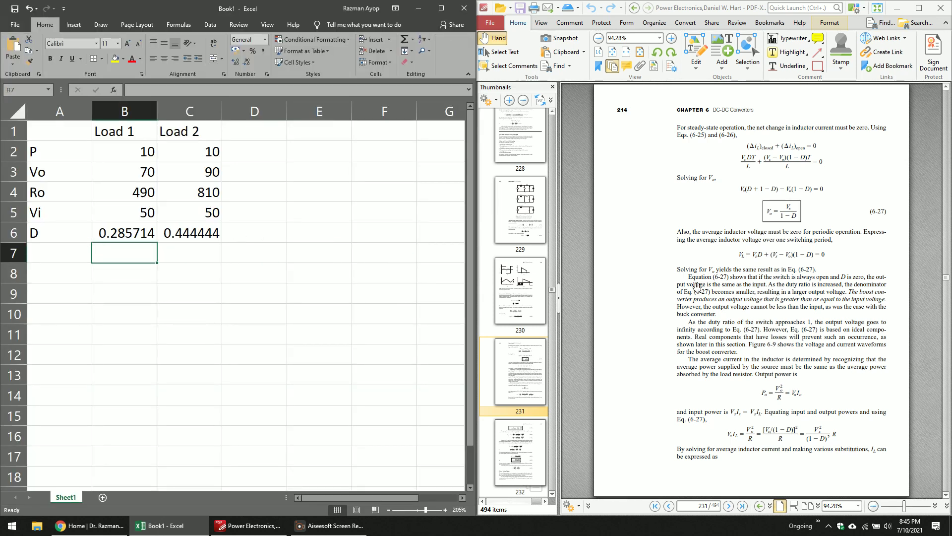
click(788, 245)
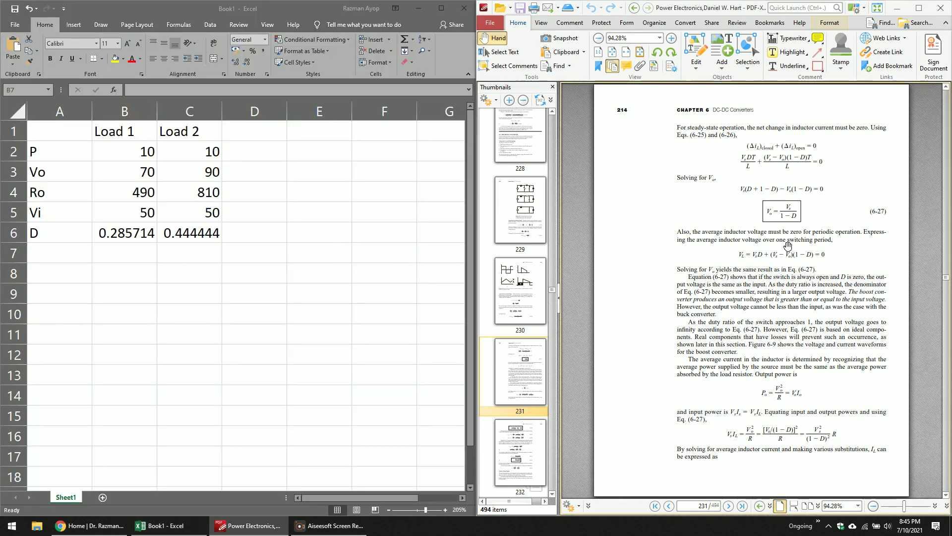
scroll(788, 245, down, 2)
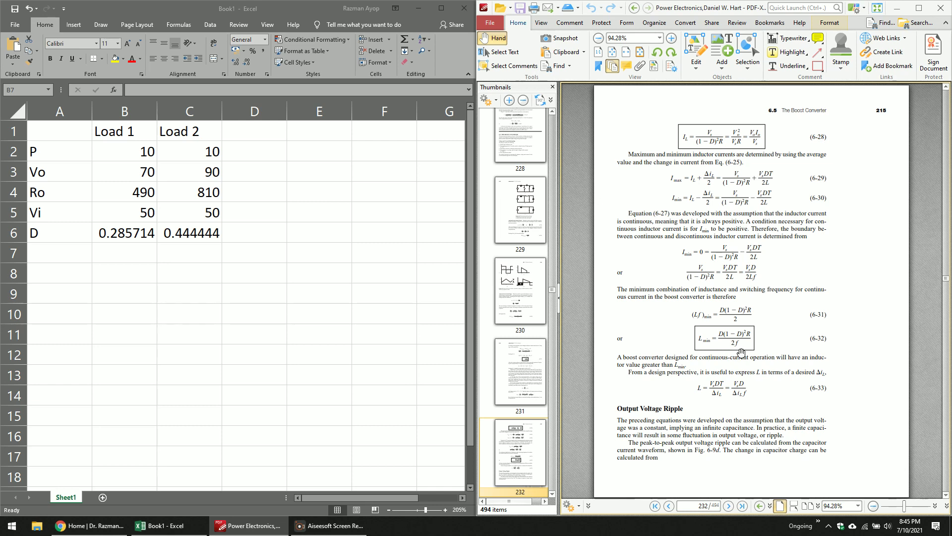
Scroll back through the textbook to the Figure 6-8 boost converter circuits on page 229.
scroll(744, 352, up, 2)
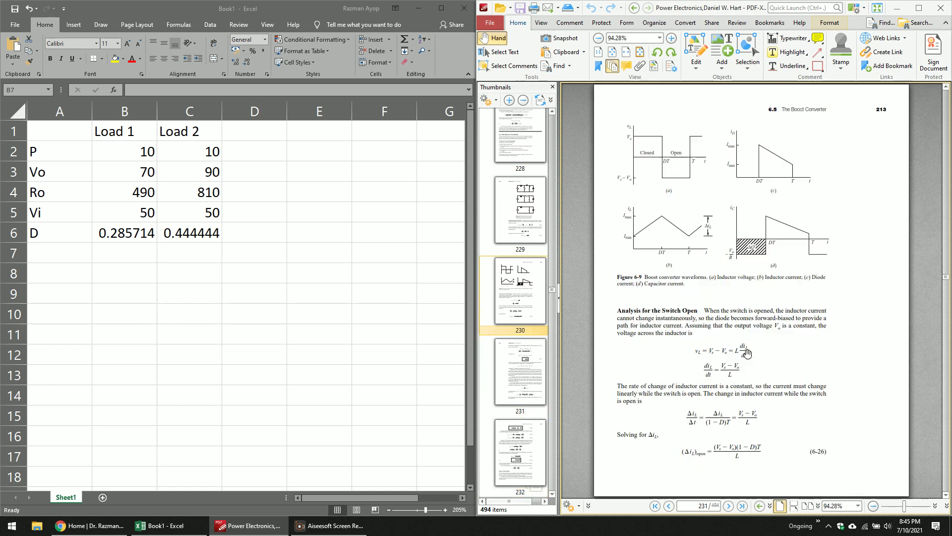
scroll(747, 353, up, 1)
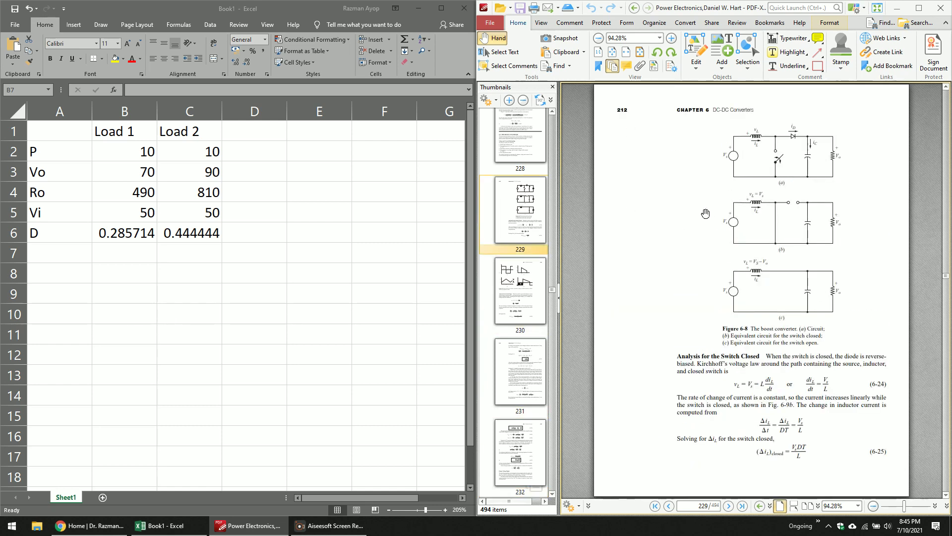
scroll(832, 282, up, 1)
scroll(831, 281, down, 1)
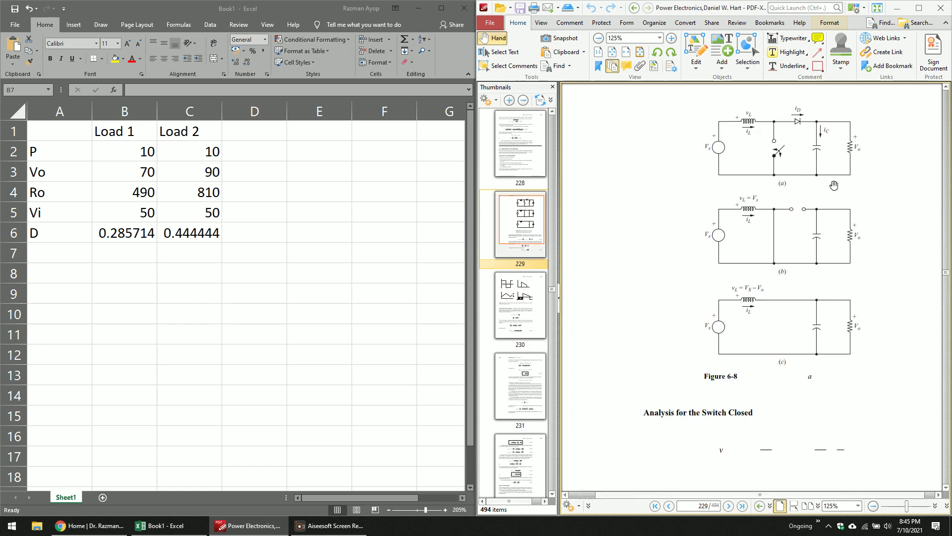
scroll(833, 185, up, 5)
scroll(773, 171, down, 4)
scroll(749, 291, up, 2)
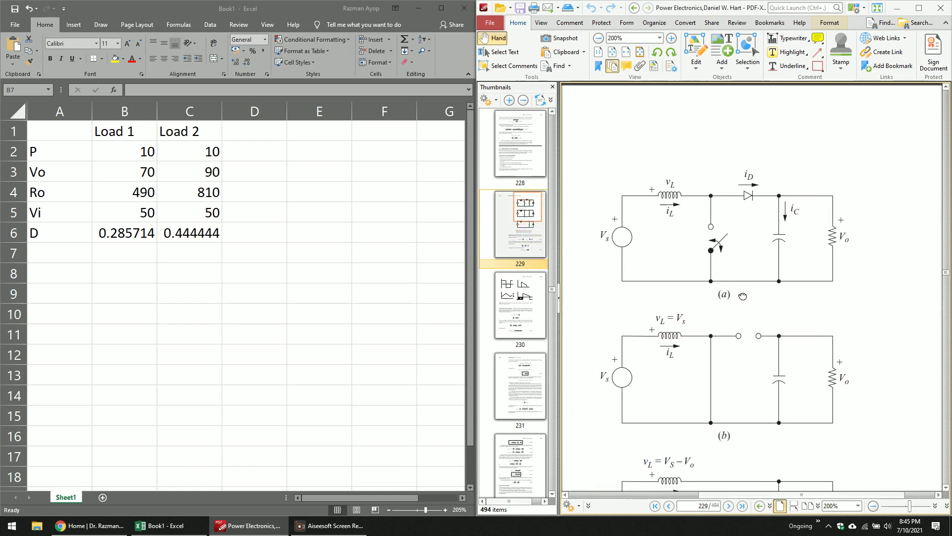
scroll(688, 227, up, 2)
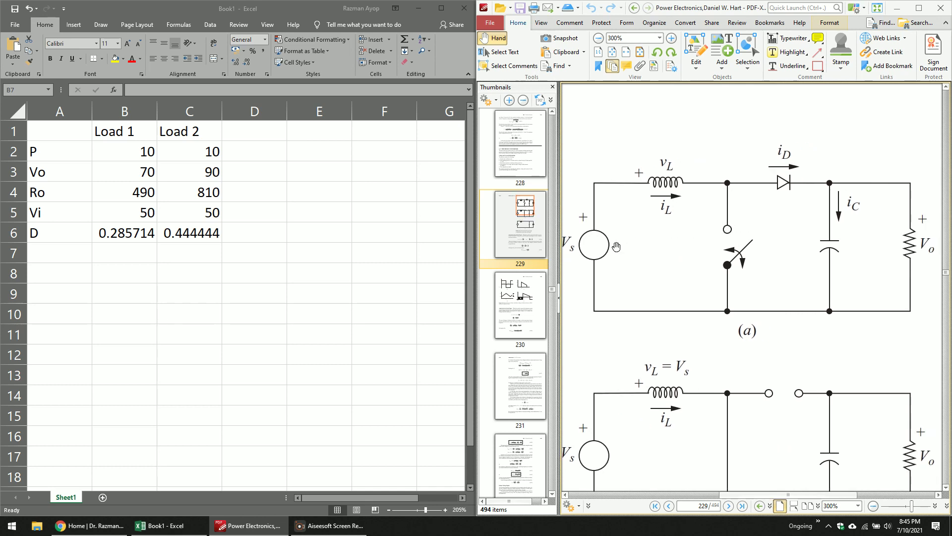
scroll(872, 268, down, 2)
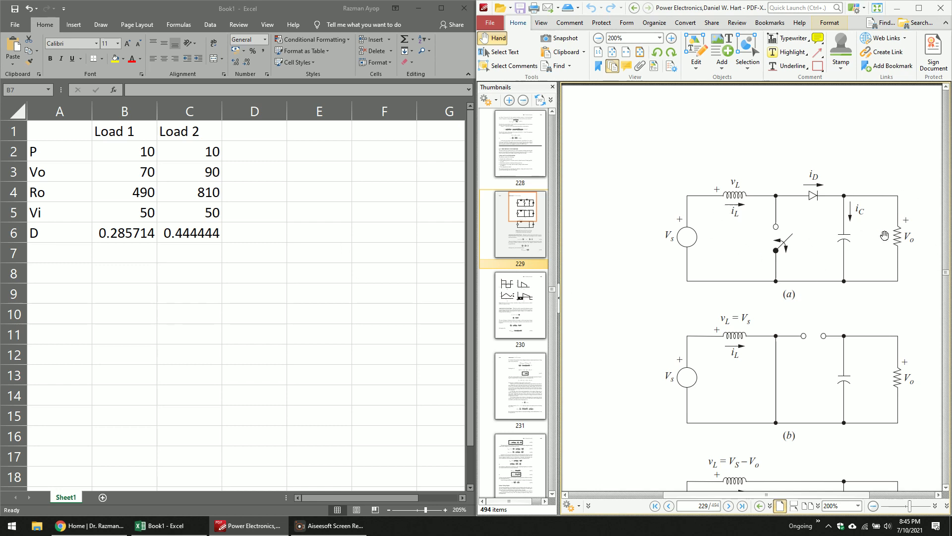
Scroll to page 232 and bring the boxed Lmin = D(1−D)²R/2f equation into view.
click(109, 253)
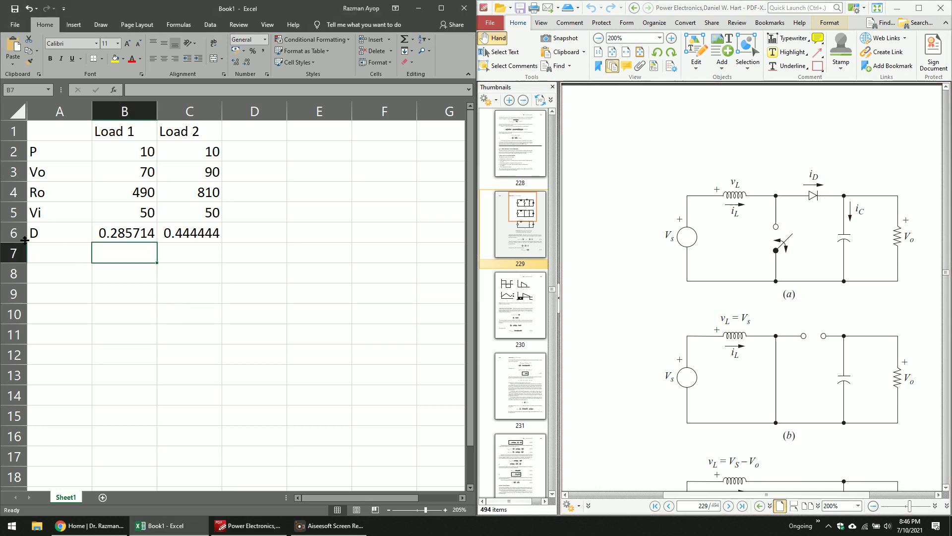
ctrl+scroll(807, 378, down, 3)
scroll(807, 378, down, 8)
scroll(807, 378, down, 3)
ctrl+scroll(807, 378, up, 1)
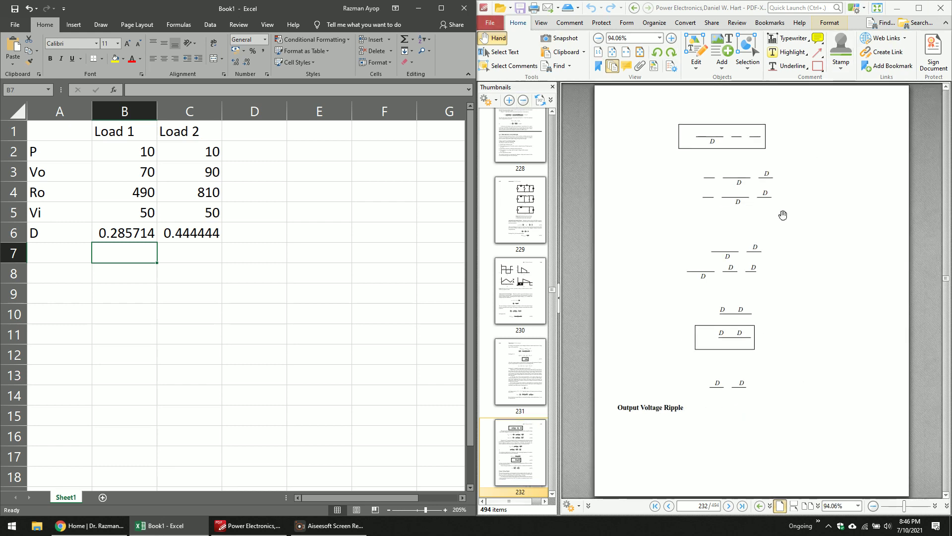
ctrl+scroll(778, 221, down, 2)
scroll(783, 251, up, 10)
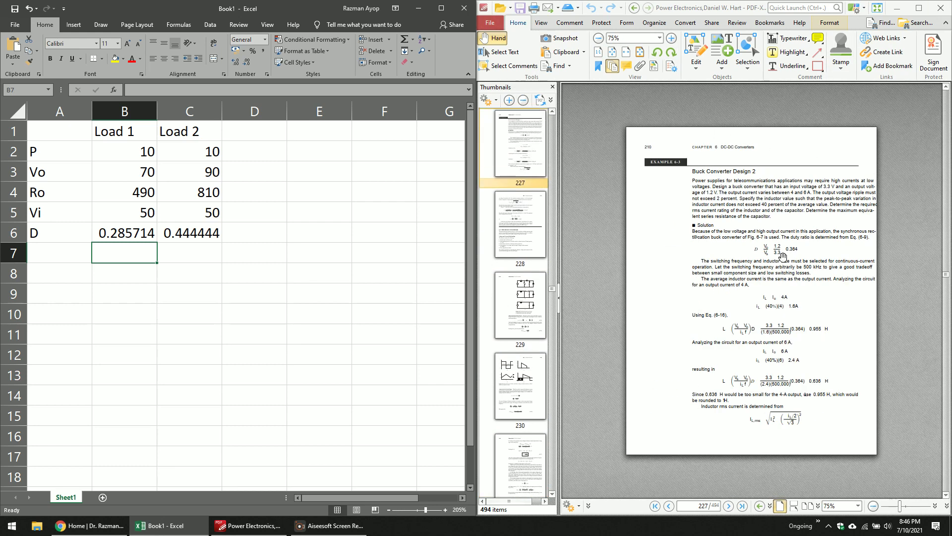
scroll(783, 257, down, 2)
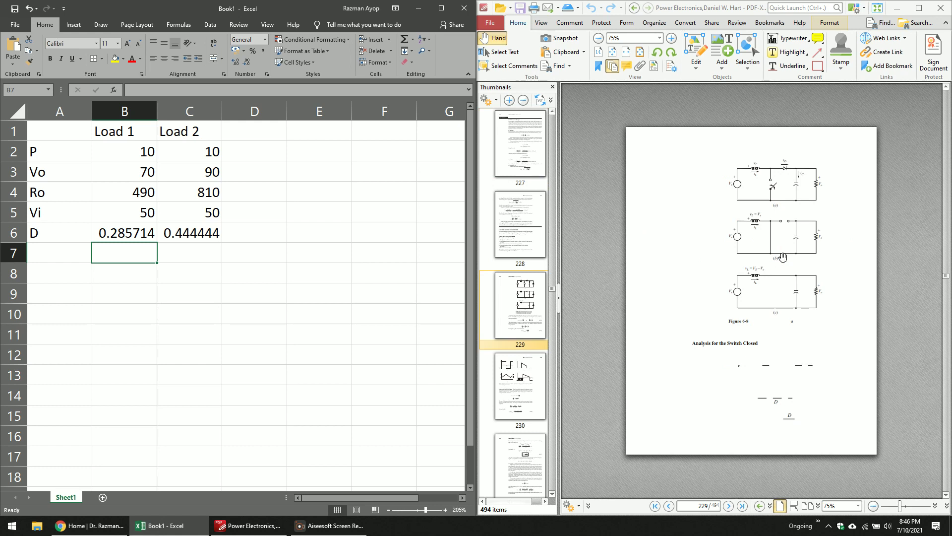
scroll(782, 257, down, 1)
scroll(783, 257, up, 3)
scroll(782, 257, down, 2)
scroll(783, 257, down, 3)
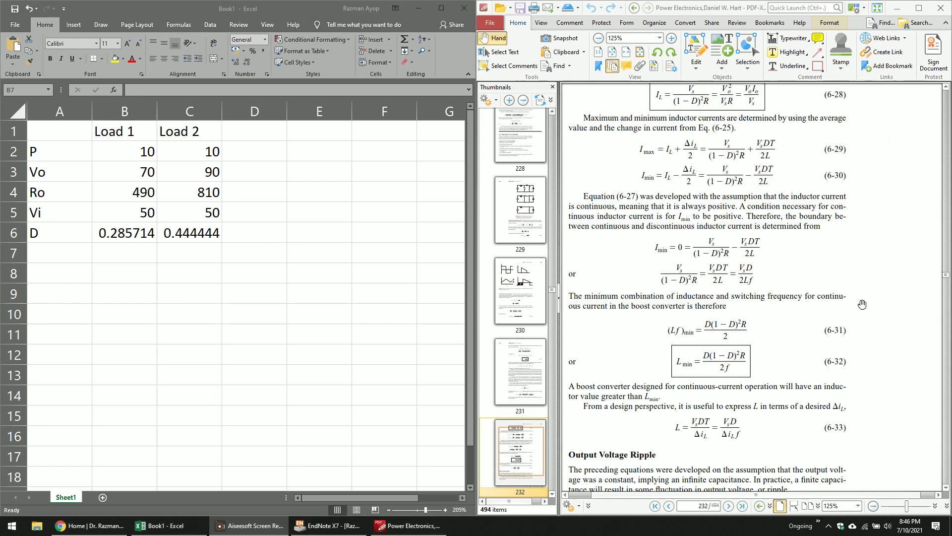
scroll(764, 325, down, 1)
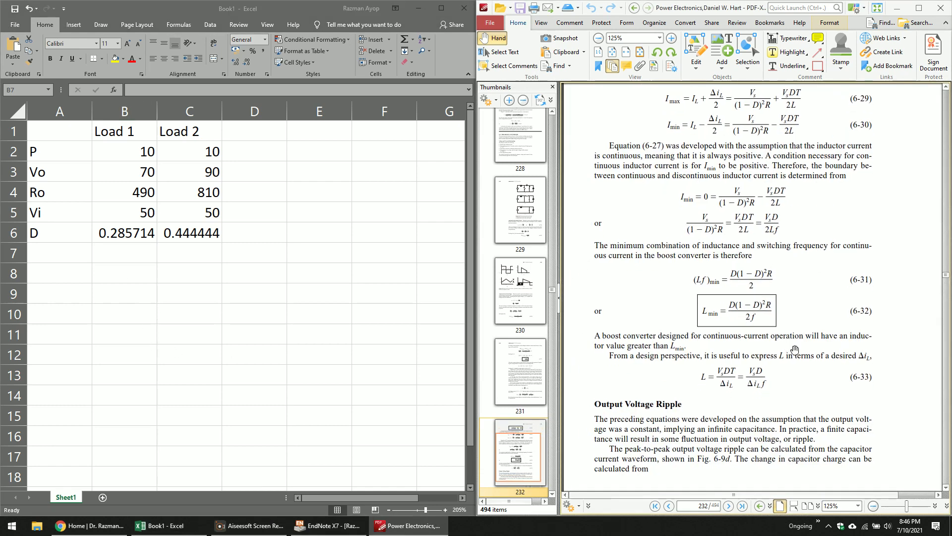
scroll(780, 328, up, 2)
scroll(767, 325, left, 1)
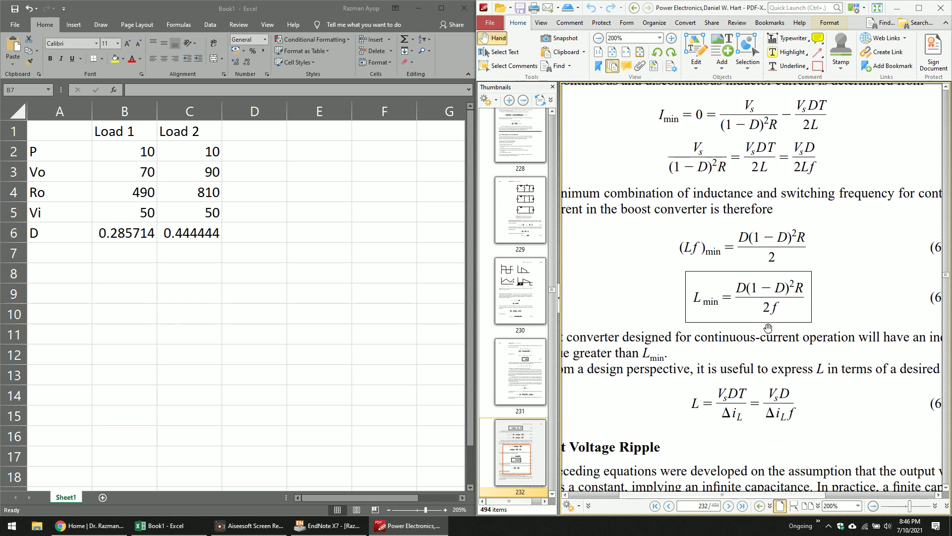
Label cell A7 as f for the switching frequency row.
click(69, 252)
text(f)
key(Tab)
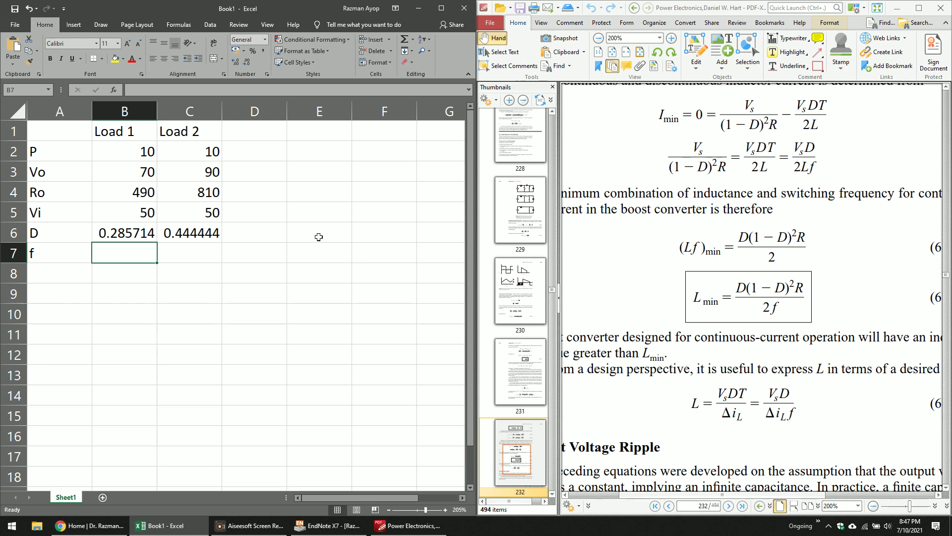
click(176, 279)
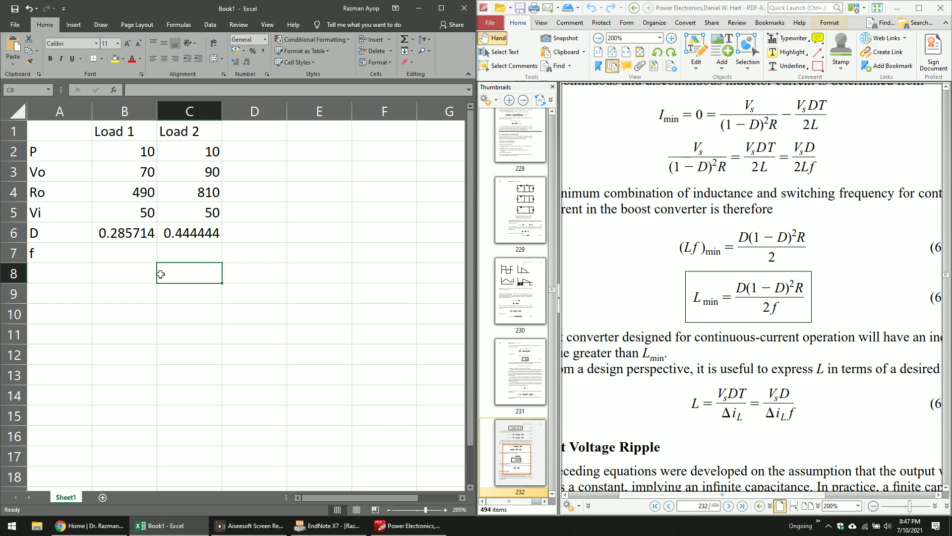
Enter 30000 in B7 and fill it into C7 for Load 2.
click(106, 252)
text(3)
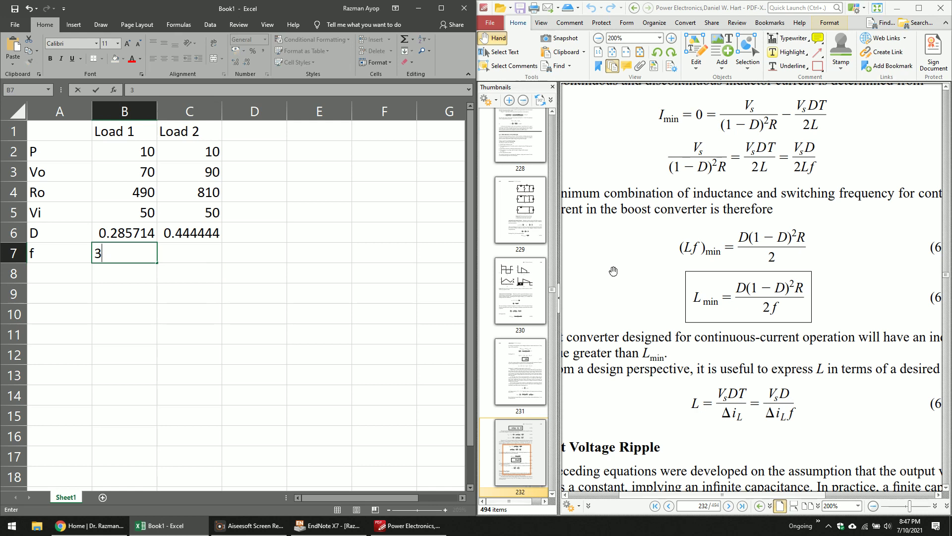
text(0000)
click(250, 280)
click(142, 255)
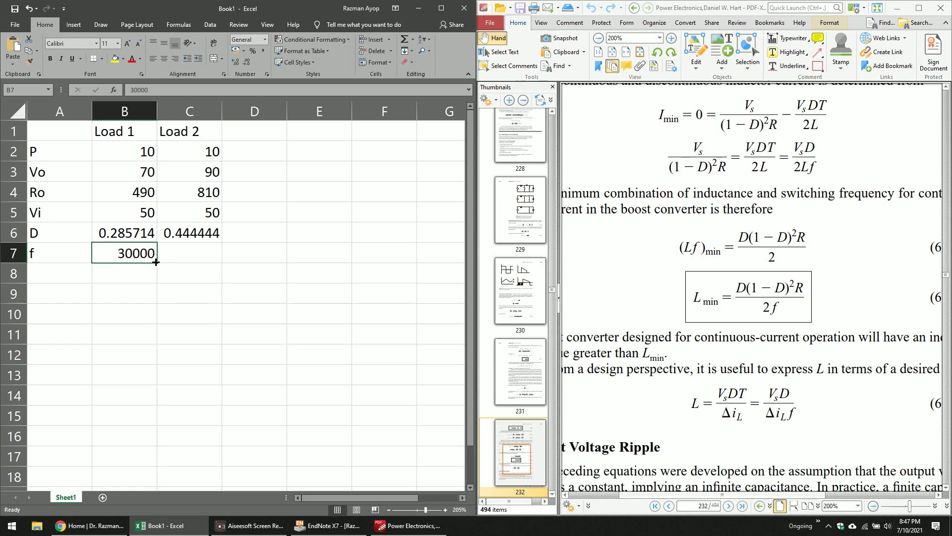
drag(156, 262, 221, 261)
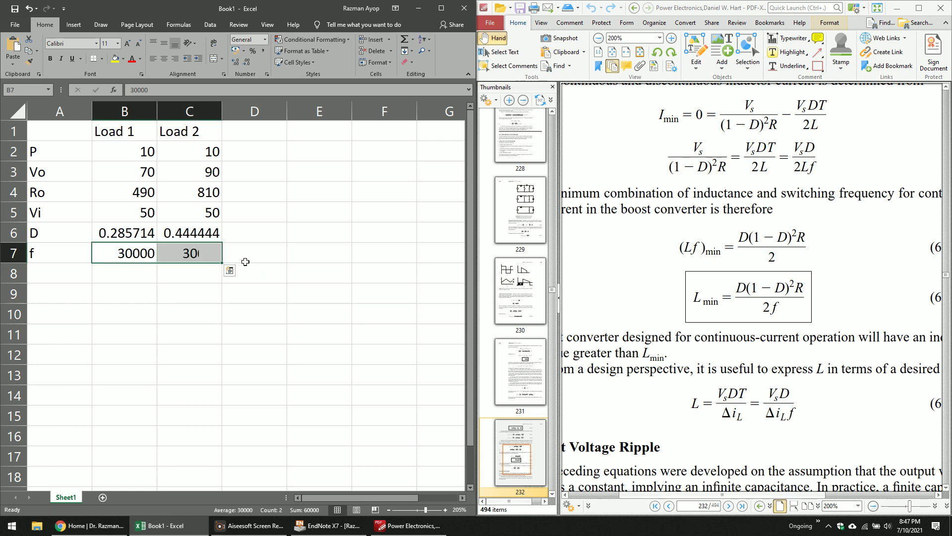
click(156, 254)
click(163, 253)
click(117, 256)
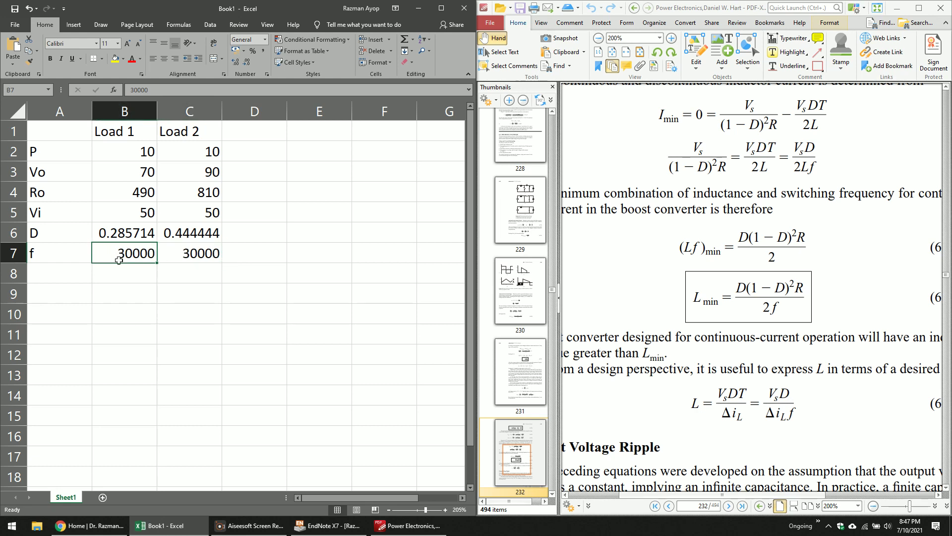
click(124, 284)
click(58, 281)
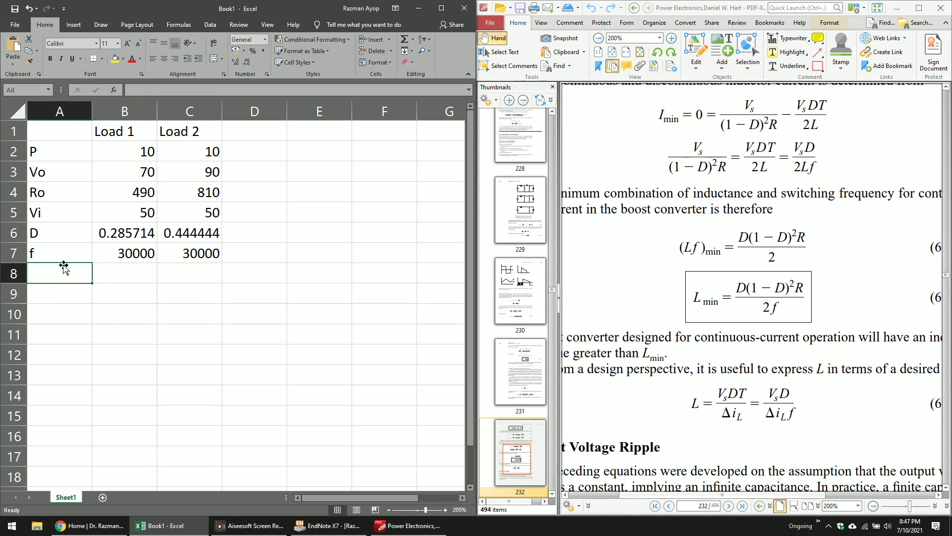
Label A8 as L and draft B8's formula from D (B6), Ro (B4) and f (B7).
text(L)
click(371, 464)
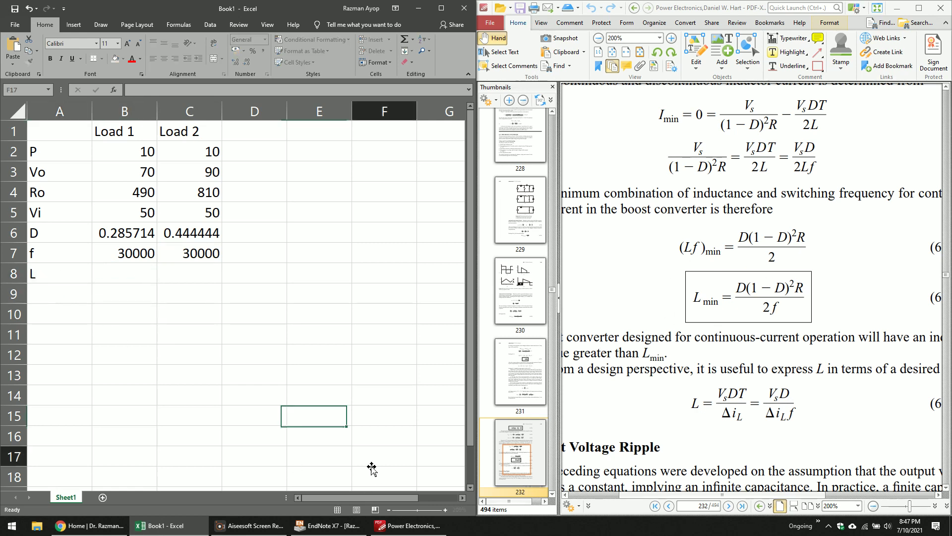
click(130, 274)
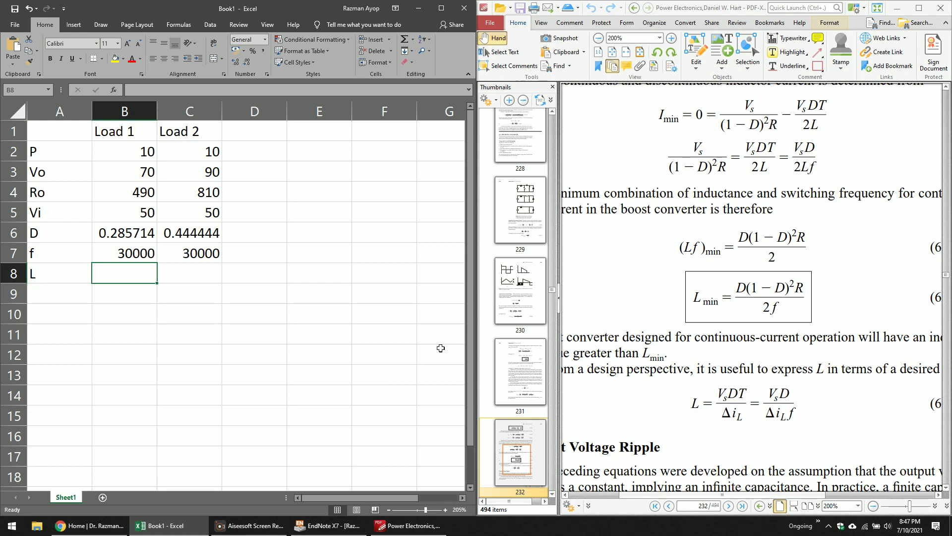
text(=)
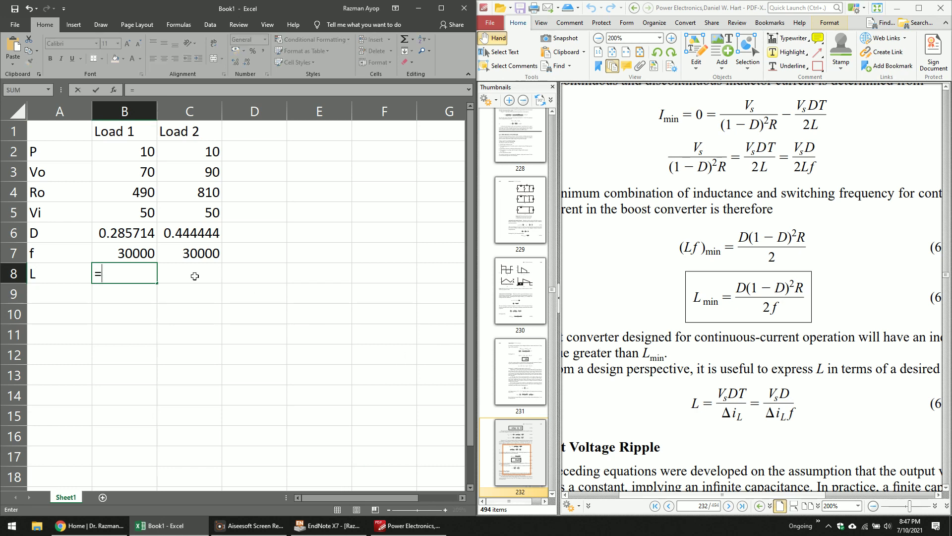
click(141, 233)
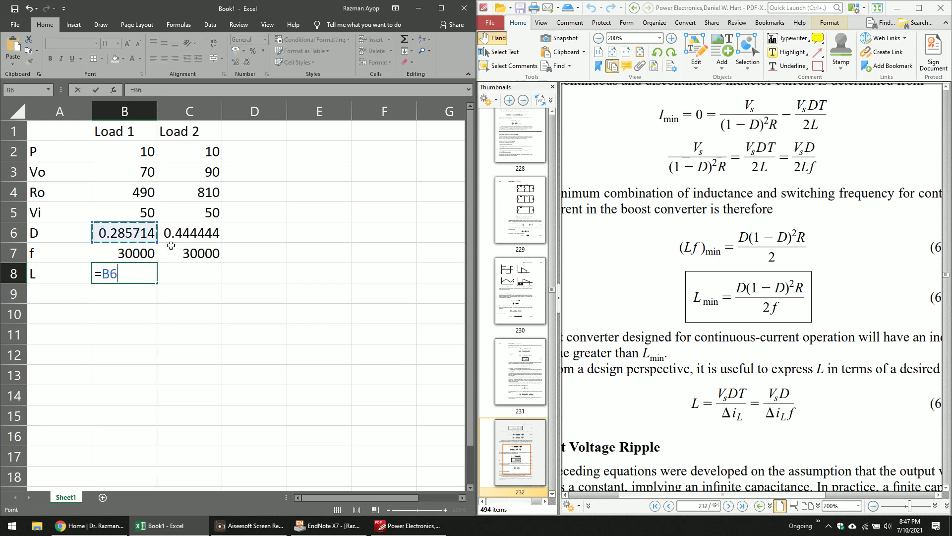
text(*(1-)
click(129, 232)
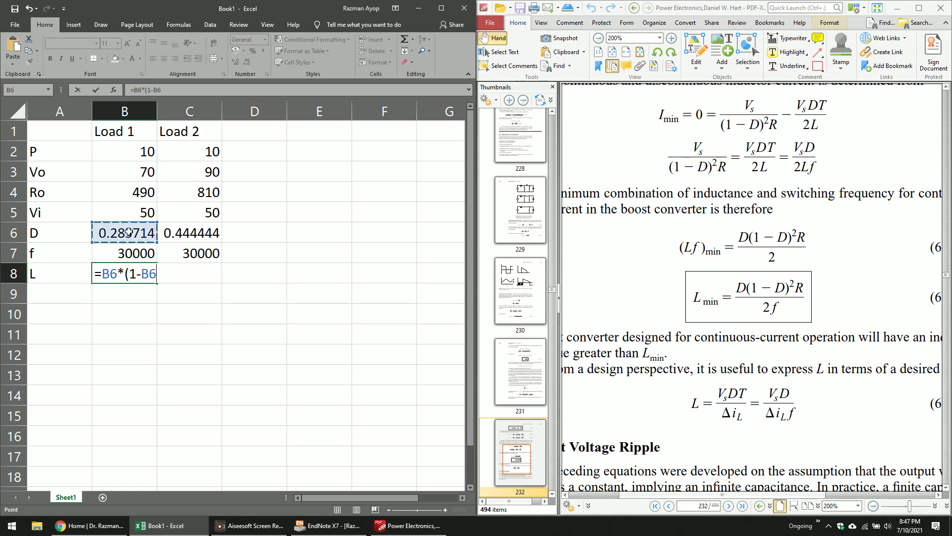
text()^2*)
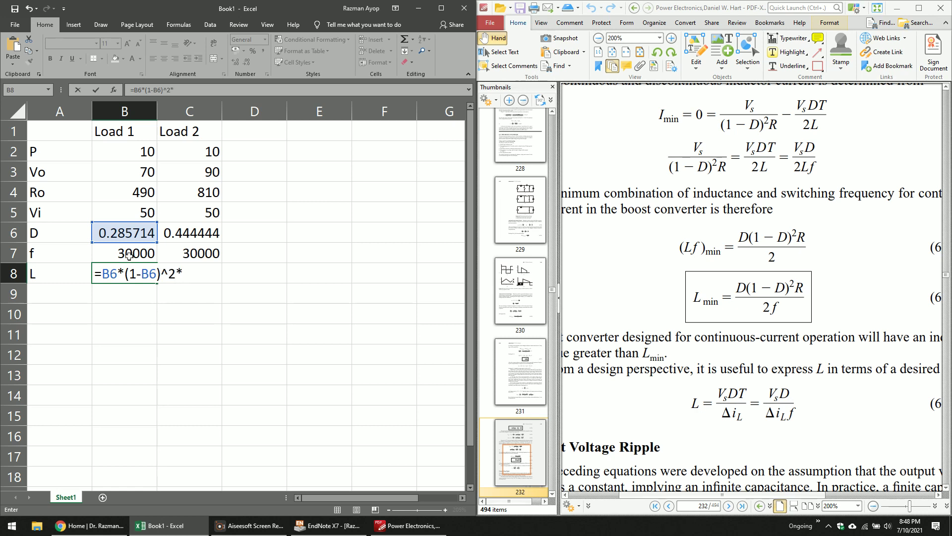
click(124, 194)
text(/2/)
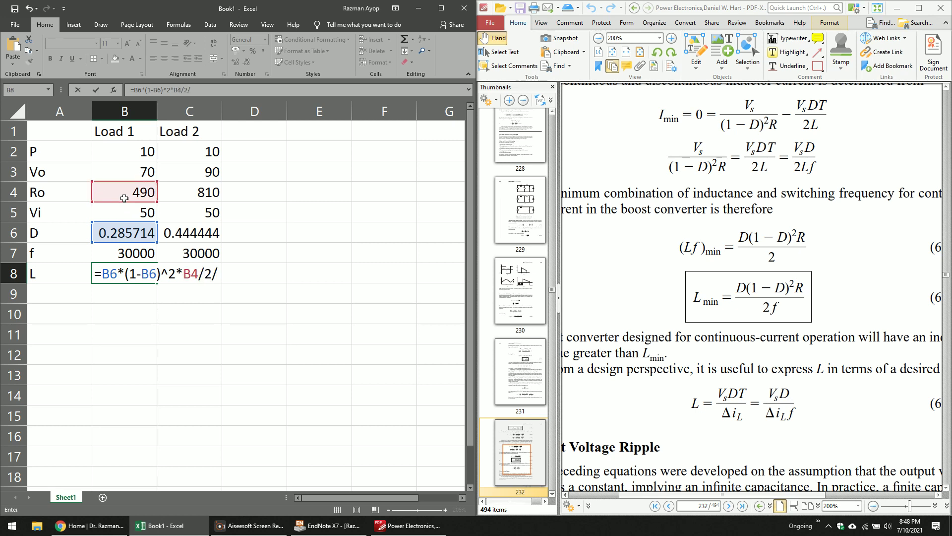
click(125, 250)
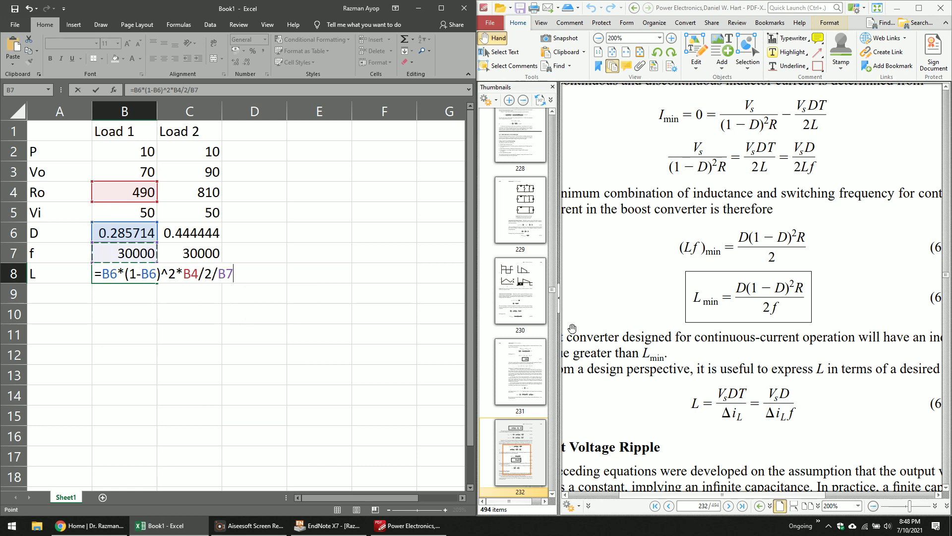
Fix the denominator so B8 reads =B6*(1-B6)^2*B4/(2*B7), giving 0.00119.
click(203, 271)
text(()
drag(222, 275, 214, 276)
text(*)
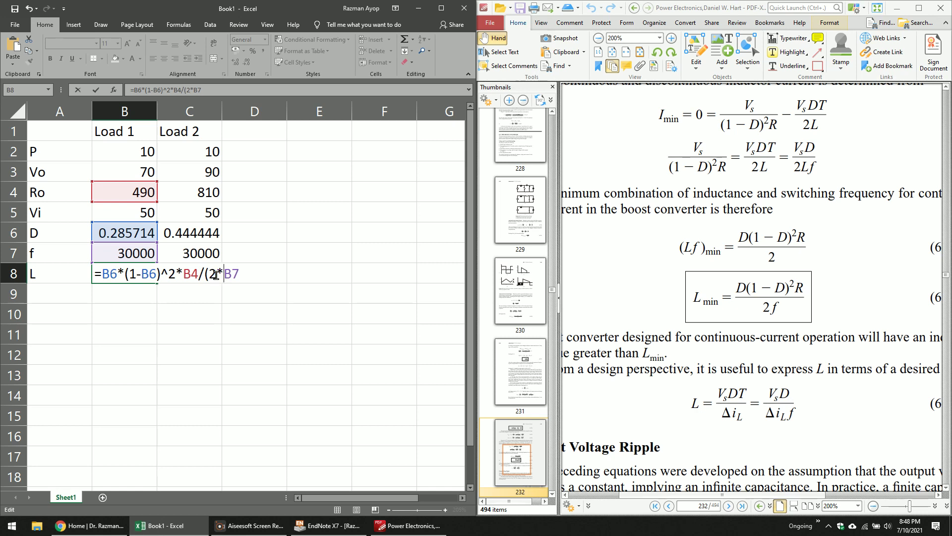
click(241, 274)
text())
key(Return)
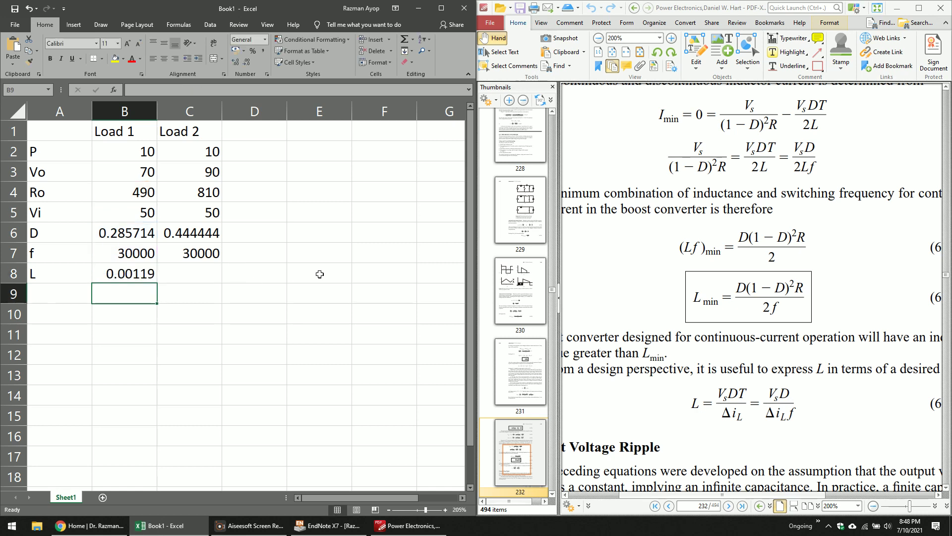
Fill B8's inductance formula into C8, giving 0.001852 for Load 2.
click(114, 273)
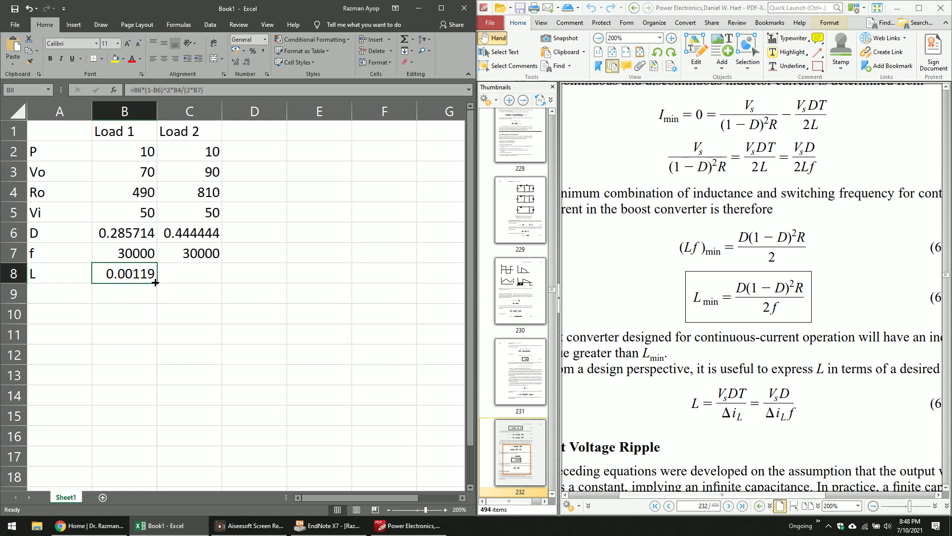
drag(189, 285, 207, 291)
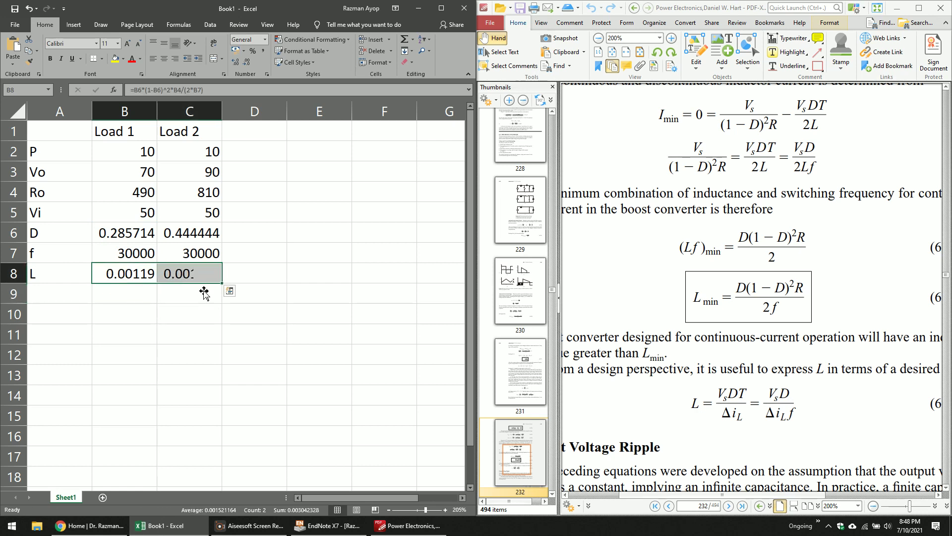
click(265, 368)
click(207, 276)
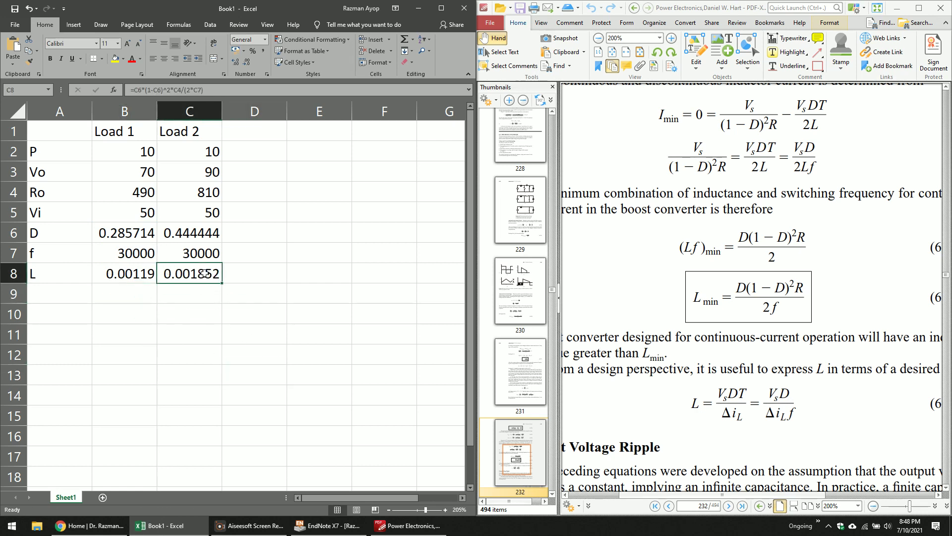